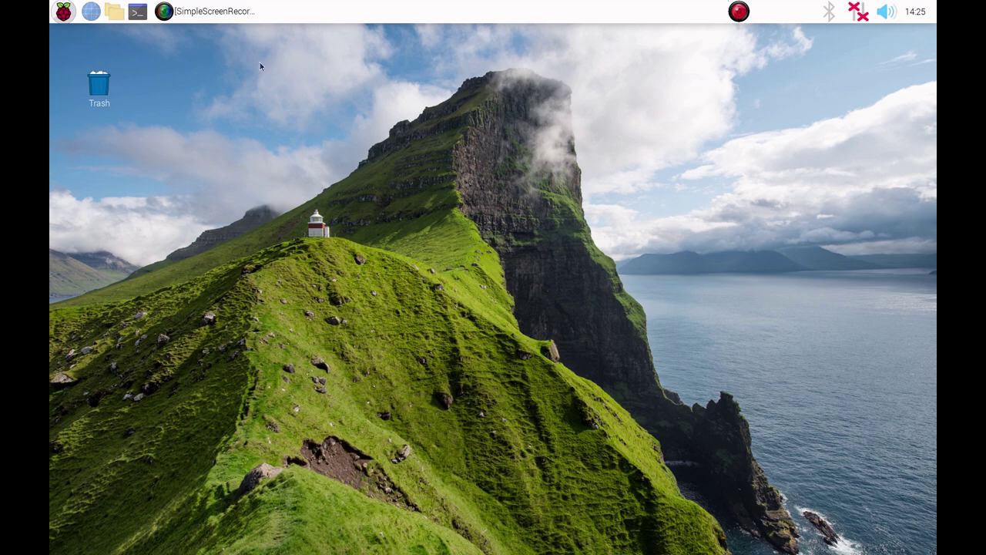
Look up the Graphics category in the desktop's applications menu
click(65, 12)
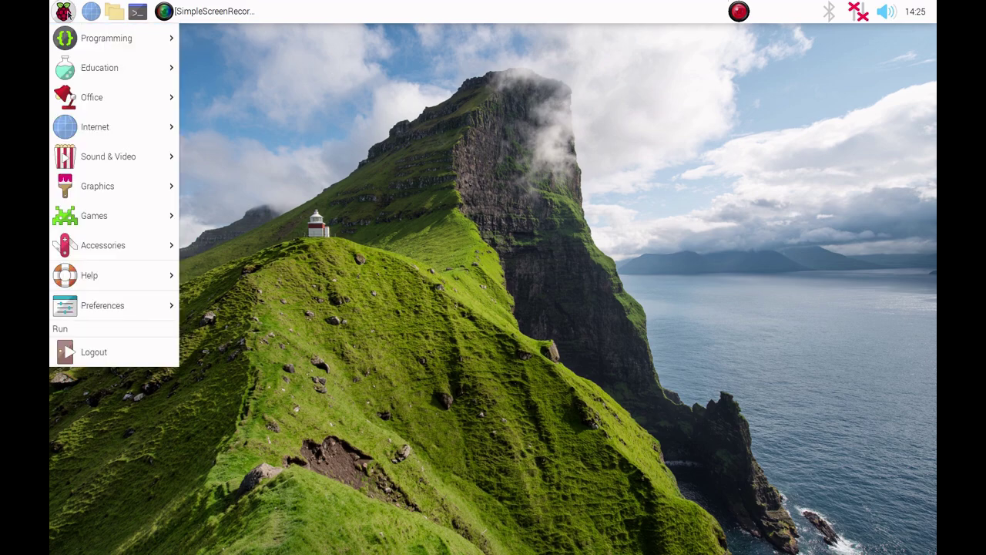
mouse_move(130, 190)
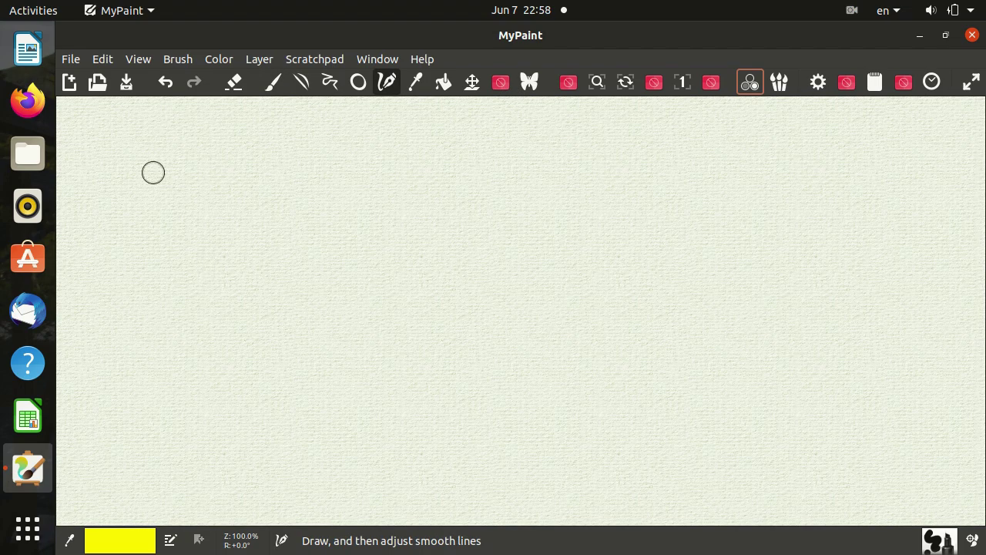
Paint a looping free-form yellow stroke over the left half of the canvas with the Freehand tool
click(68, 64)
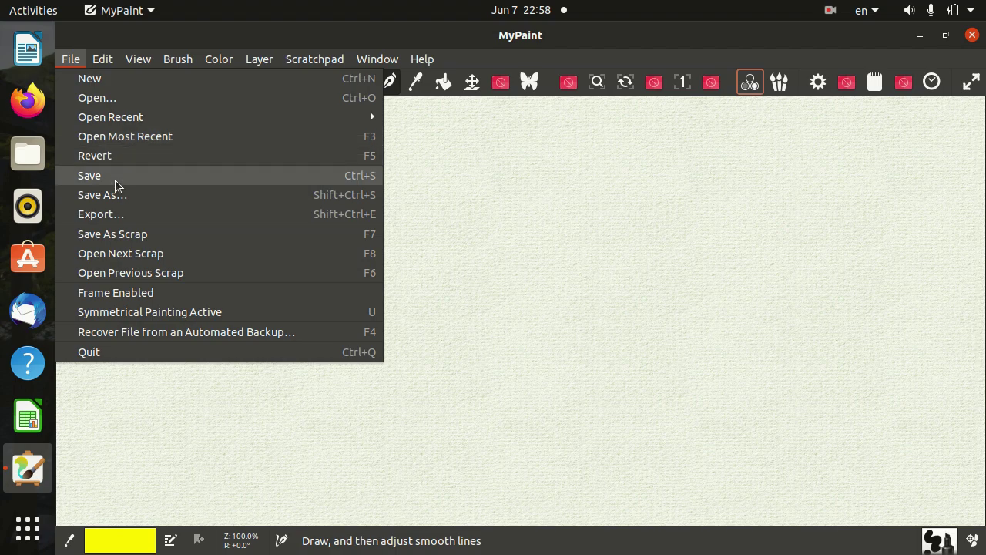
mouse_move(111, 66)
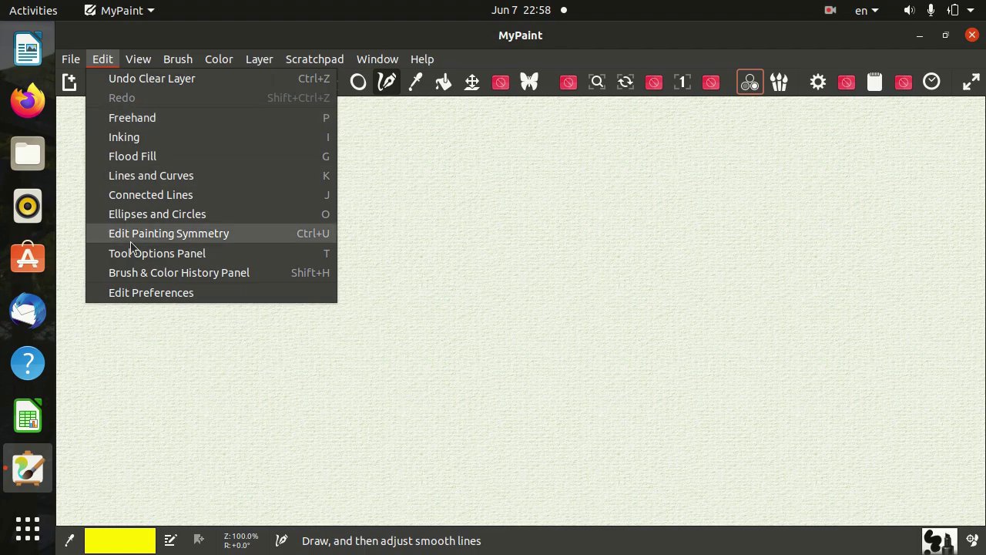
click(152, 119)
mouse_move(139, 254)
mouse_down()
mouse_move(301, 289)
mouse_move(147, 496)
mouse_move(117, 356)
mouse_move(453, 175)
mouse_move(54, 269)
mouse_move(258, 181)
mouse_up()
Draw a smooth wavy yellow line rising across the right half of the canvas with the Inking tool
click(103, 58)
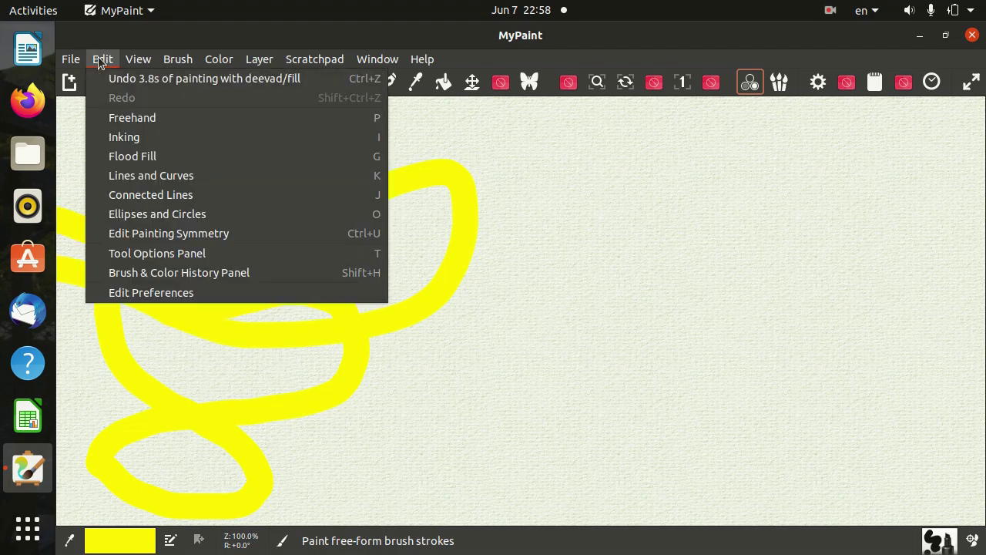
click(108, 137)
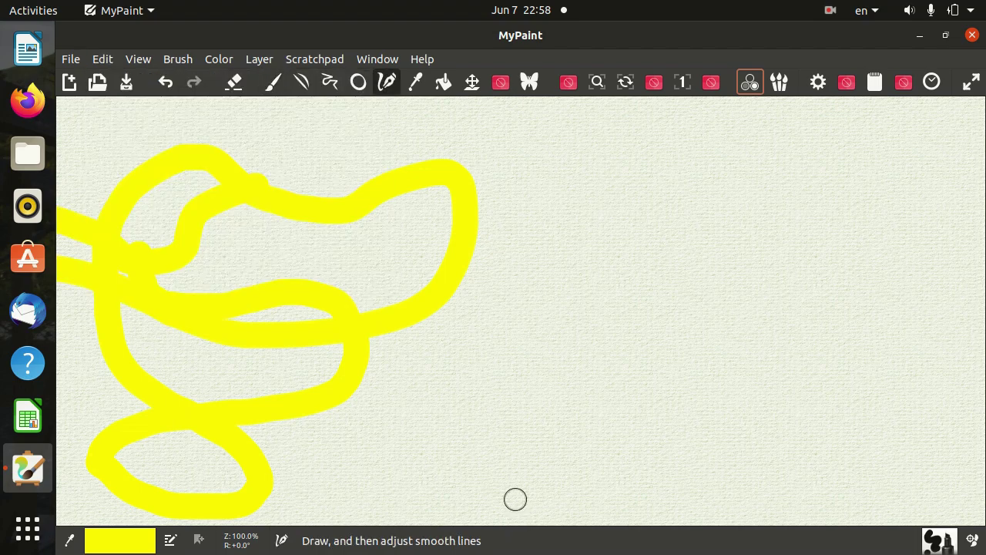
mouse_move(470, 436)
mouse_down()
mouse_move(510, 443)
mouse_move(579, 364)
mouse_move(758, 318)
mouse_move(830, 242)
mouse_move(940, 214)
mouse_up()
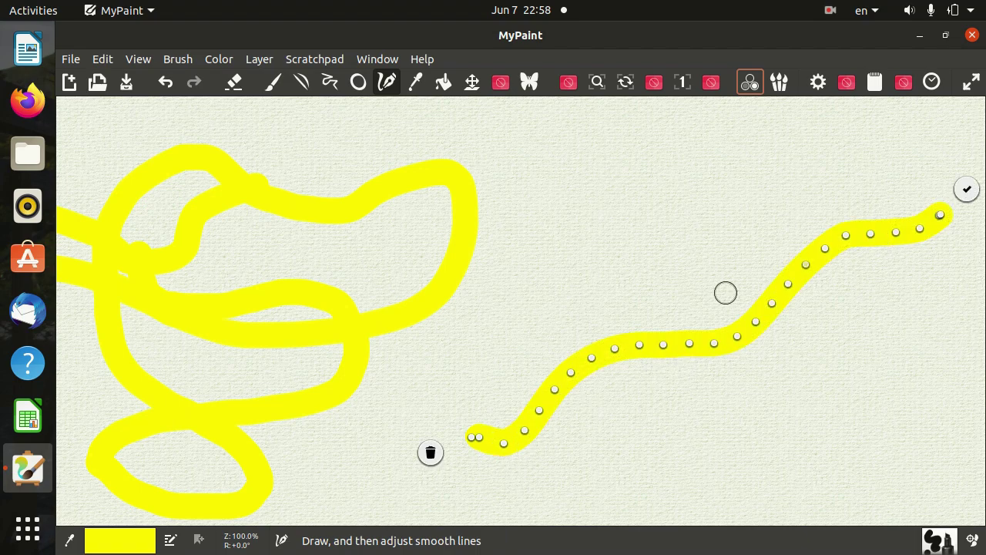
Pull three separate nodes of the inked line upward to shape three sharp peaks
click(638, 348)
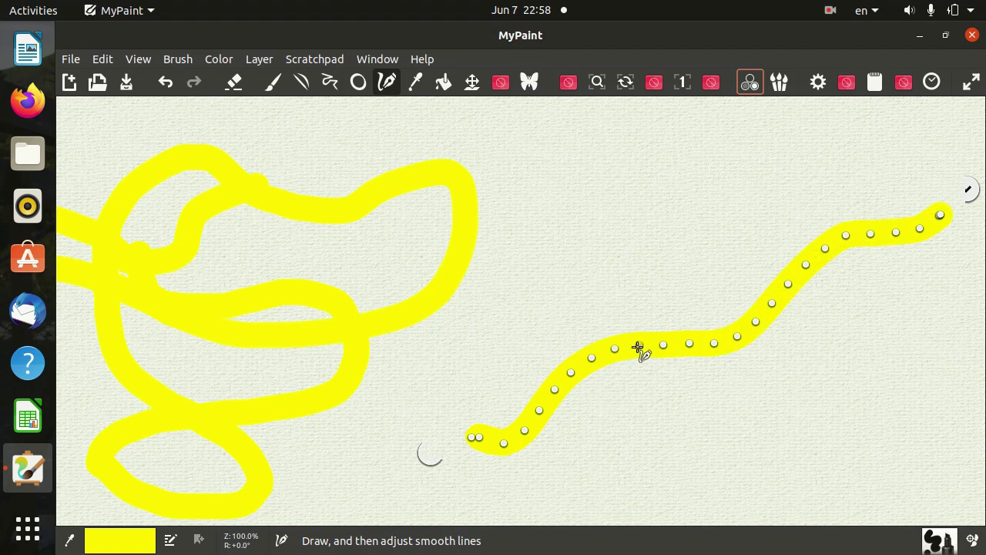
drag(639, 348, 648, 220)
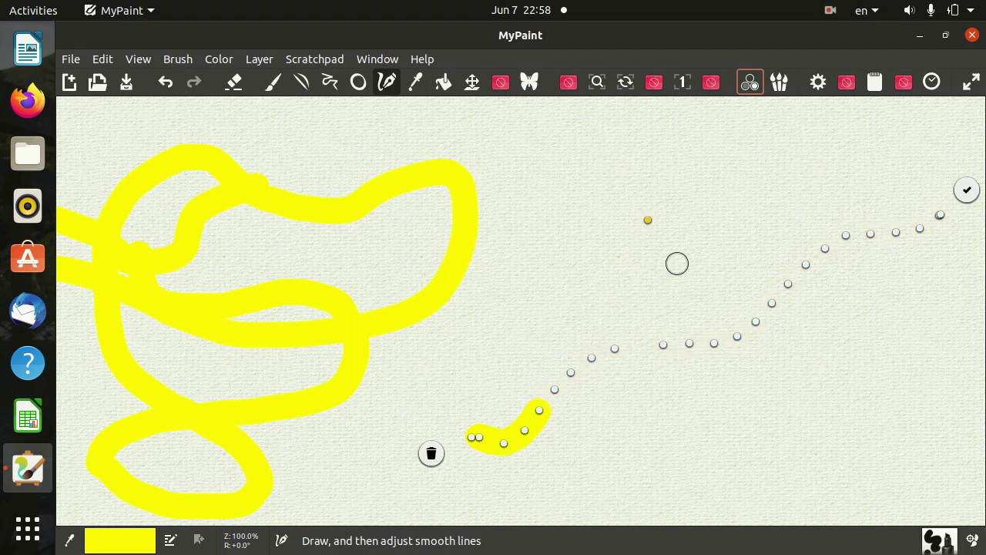
drag(754, 322, 740, 200)
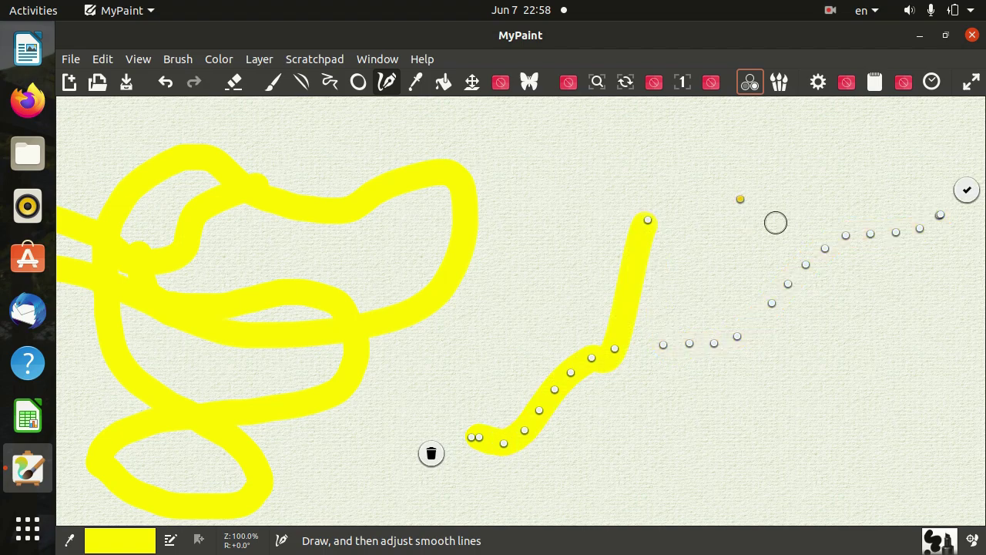
drag(822, 250, 820, 162)
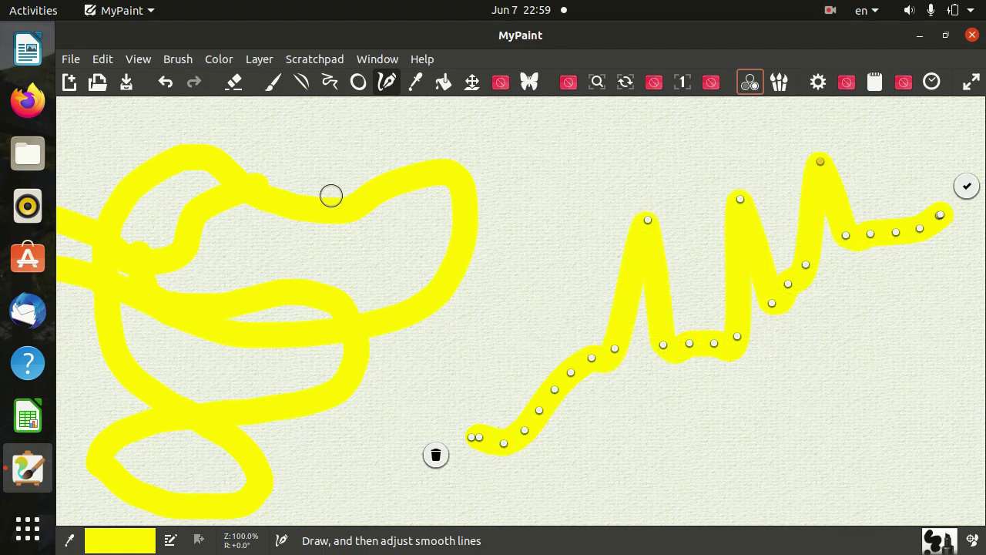
Flood-fill the small lowest loop of the freehand drawing with yellow
click(98, 60)
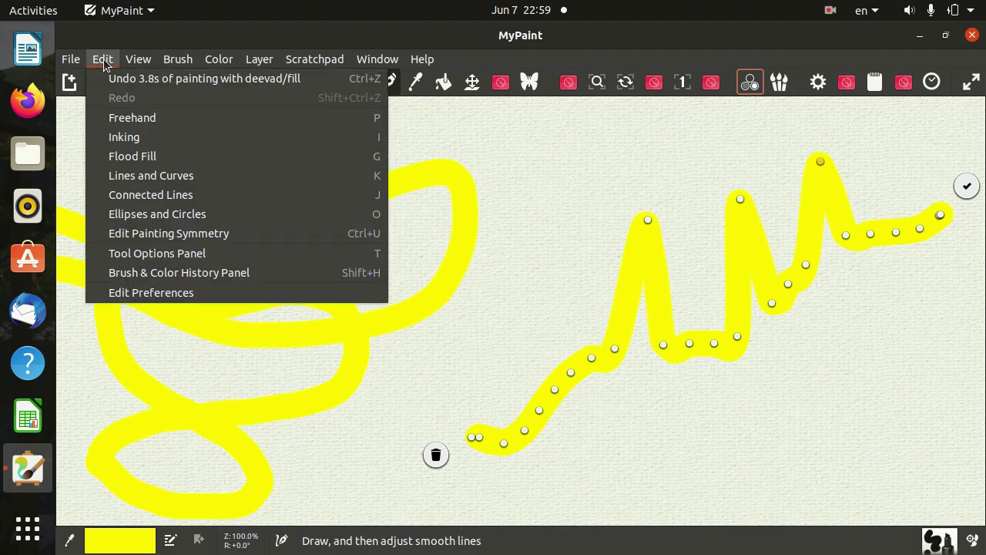
click(132, 156)
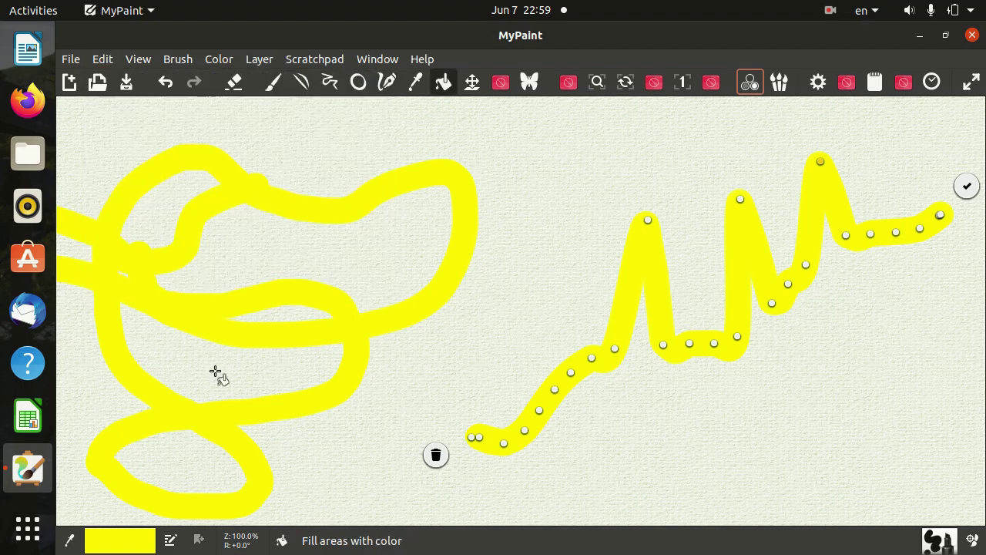
click(168, 460)
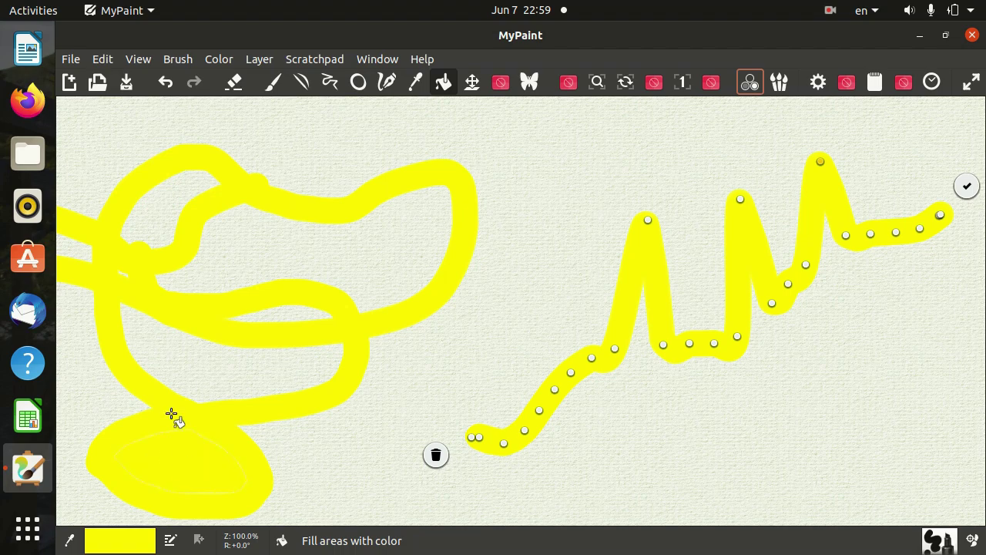
Draw two straight lines with Lines and Curves: one horizontal above the freehand shape, one slanting up to the first peak
click(102, 59)
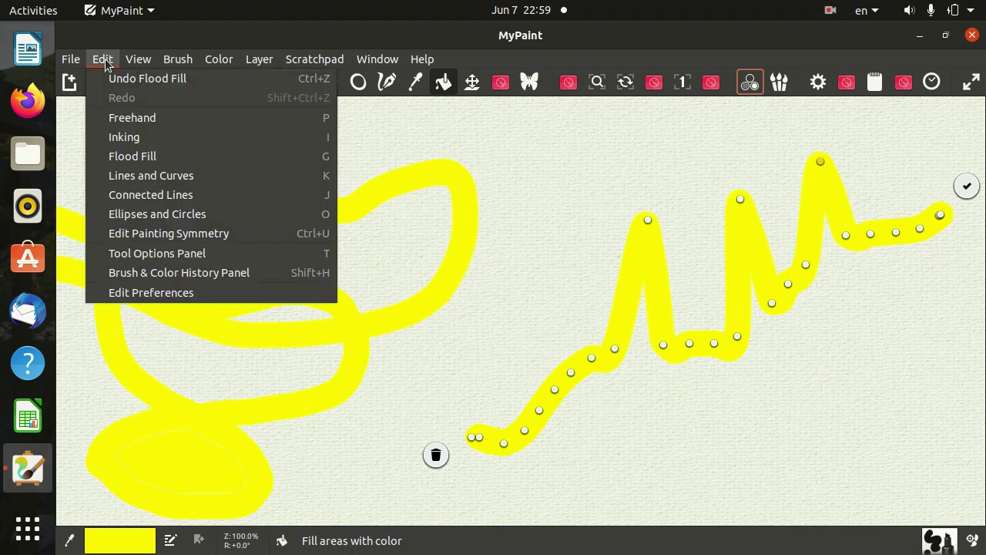
click(168, 176)
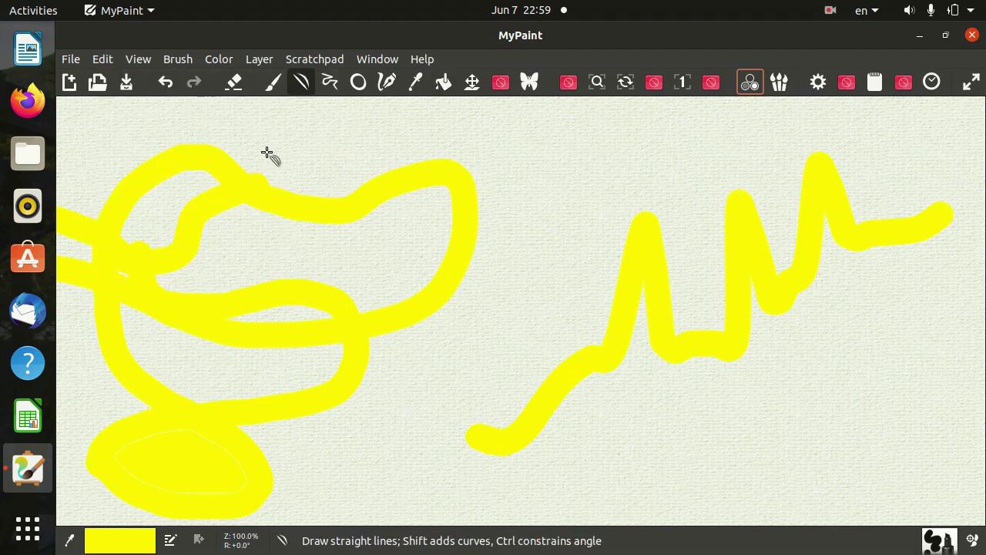
drag(316, 155, 451, 150)
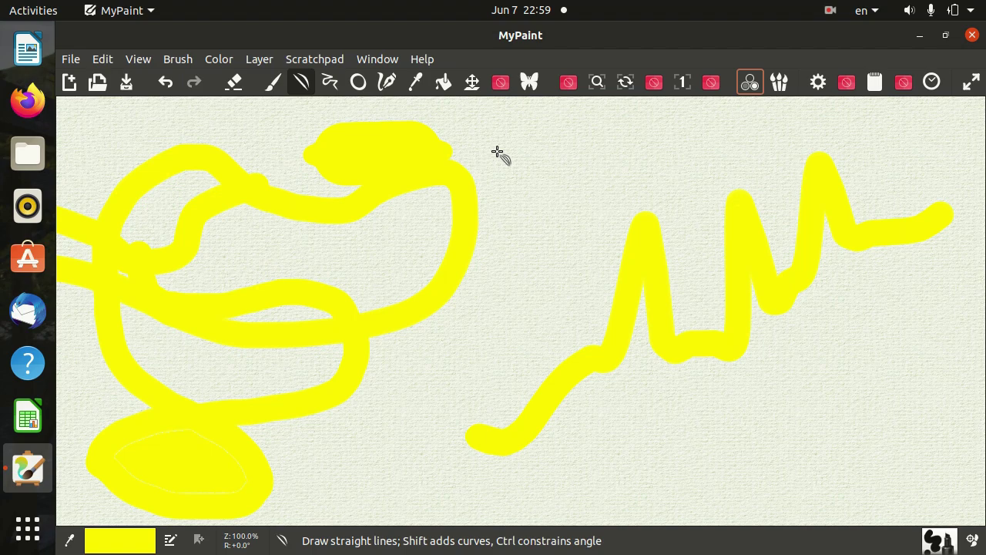
drag(497, 329, 672, 205)
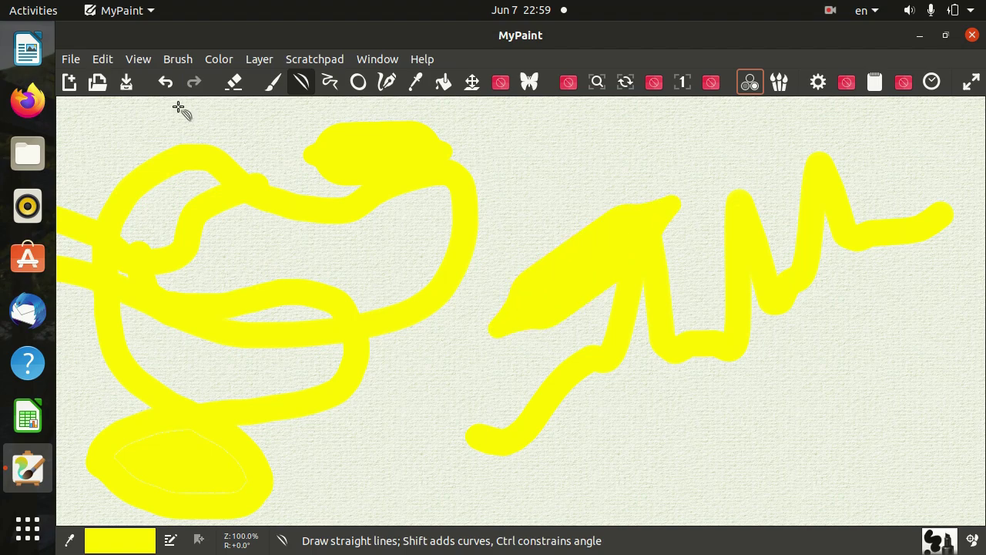
Draw a nearly horizontal line in the empty area below the drawings with the Connected Lines tool
click(103, 60)
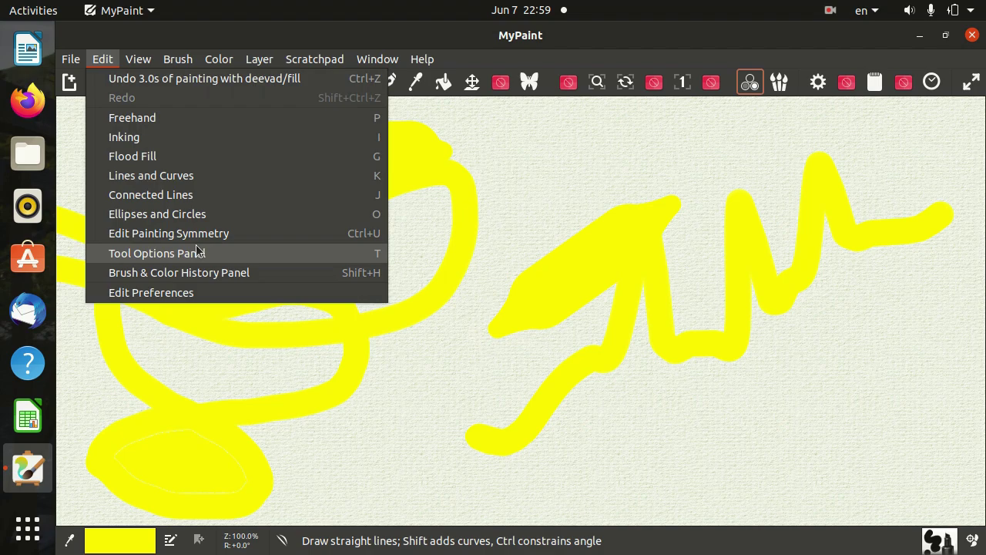
click(162, 198)
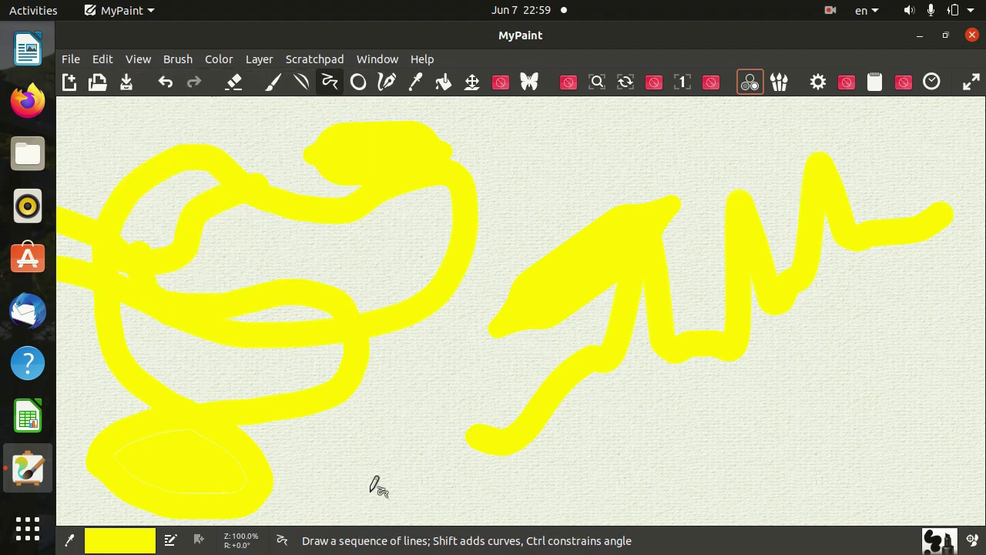
mouse_move(416, 489)
mouse_down()
mouse_move(440, 480)
mouse_move(578, 498)
mouse_move(665, 460)
mouse_up()
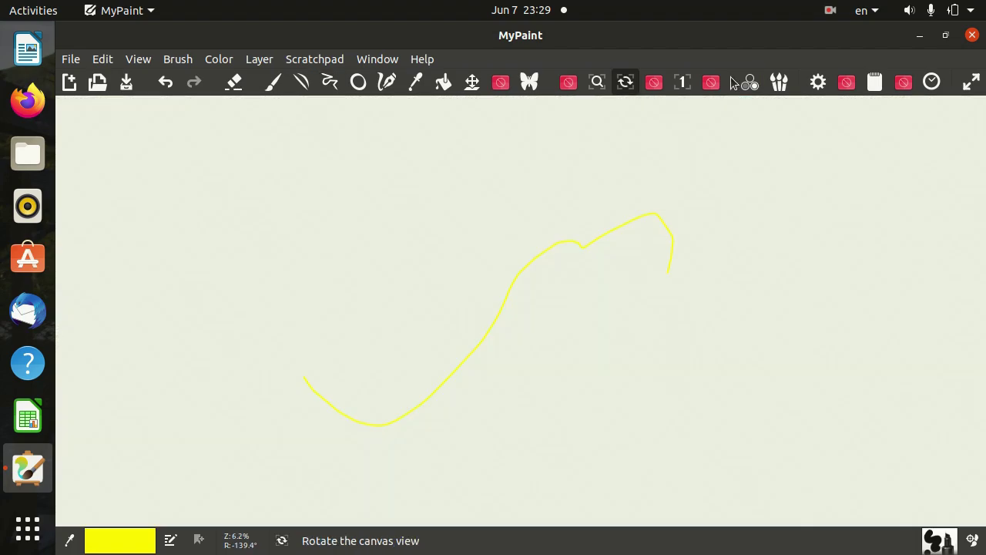
View the canvas in fullscreen, then leave fullscreen mode
click(104, 60)
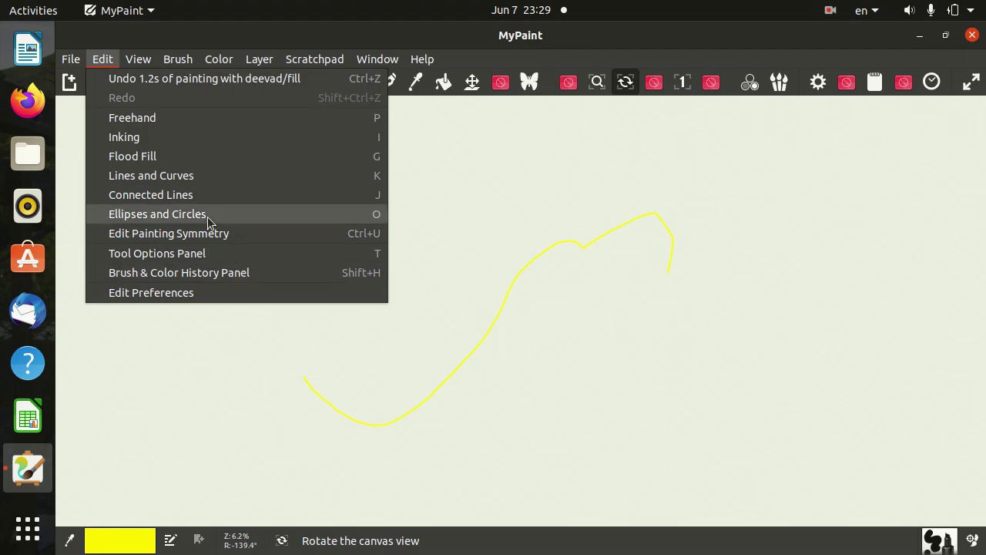
mouse_move(141, 66)
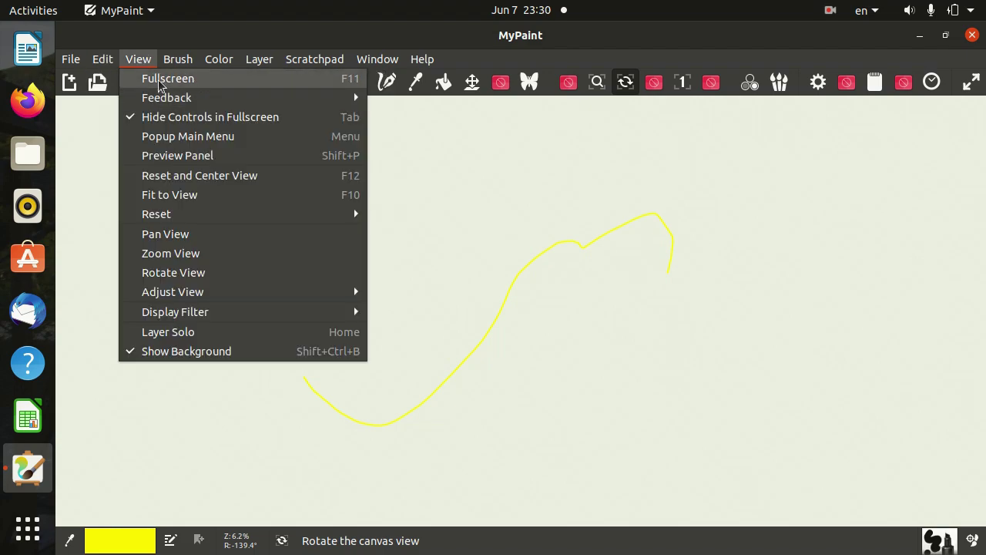
click(160, 82)
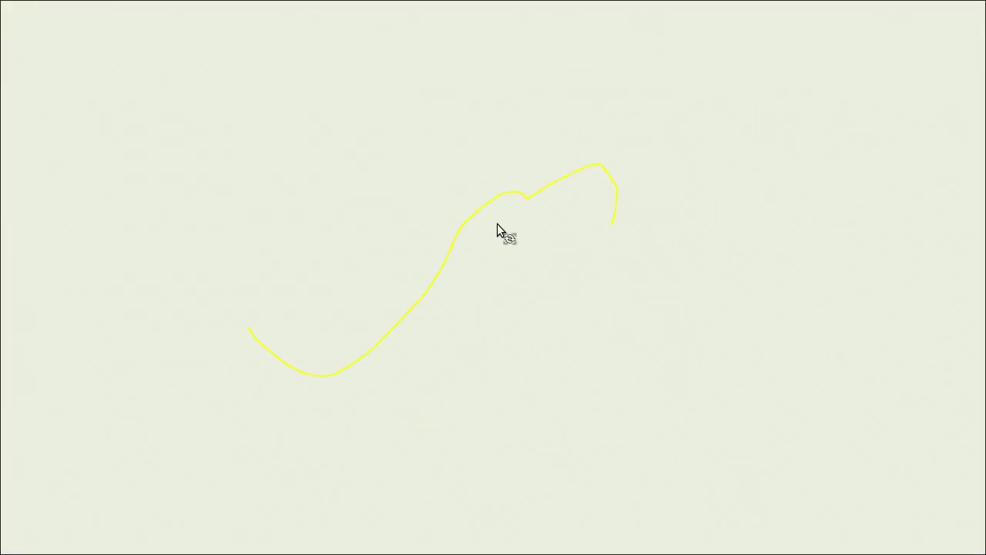
click(970, 21)
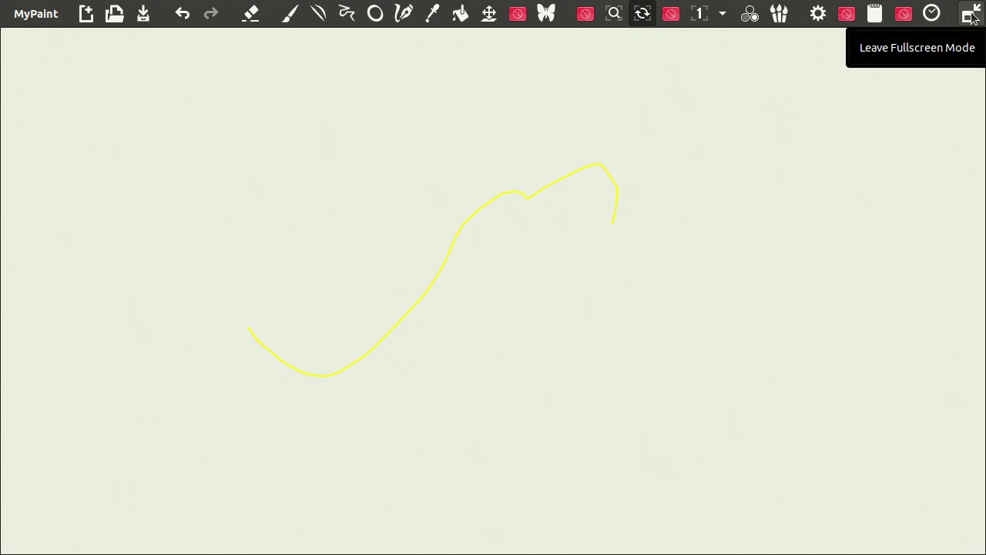
click(971, 15)
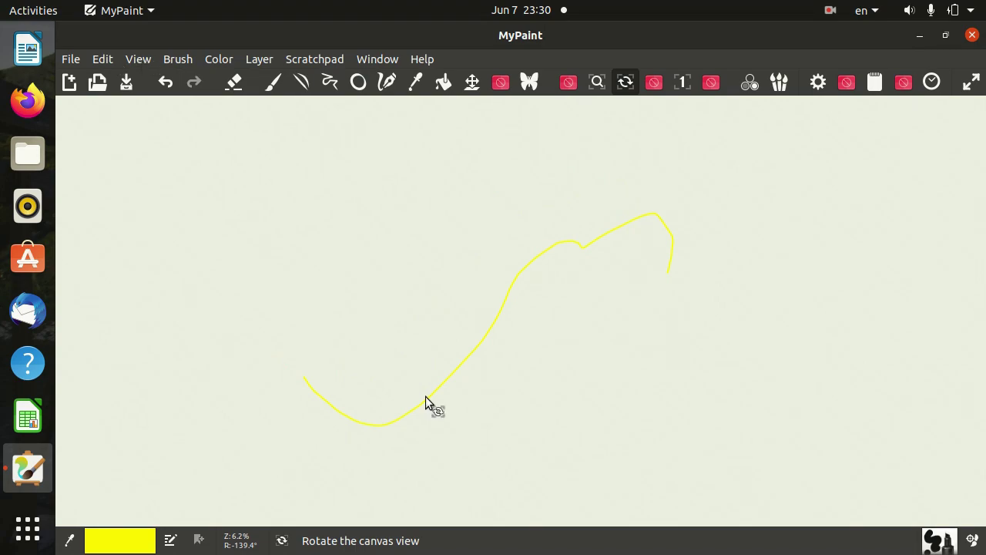
Zoom the canvas view in and back out with the Zoom View tool
click(148, 66)
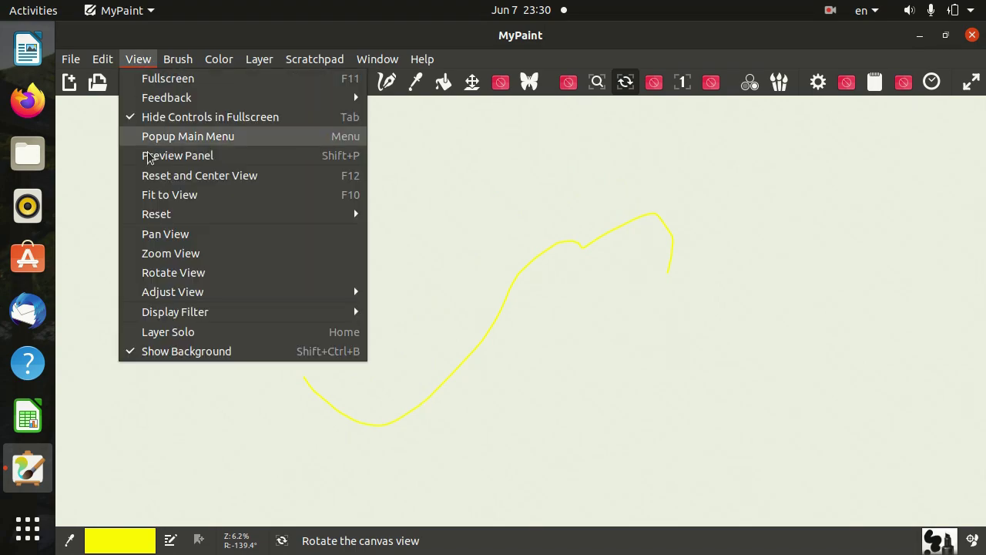
click(212, 255)
scroll(380, 311, up, 6)
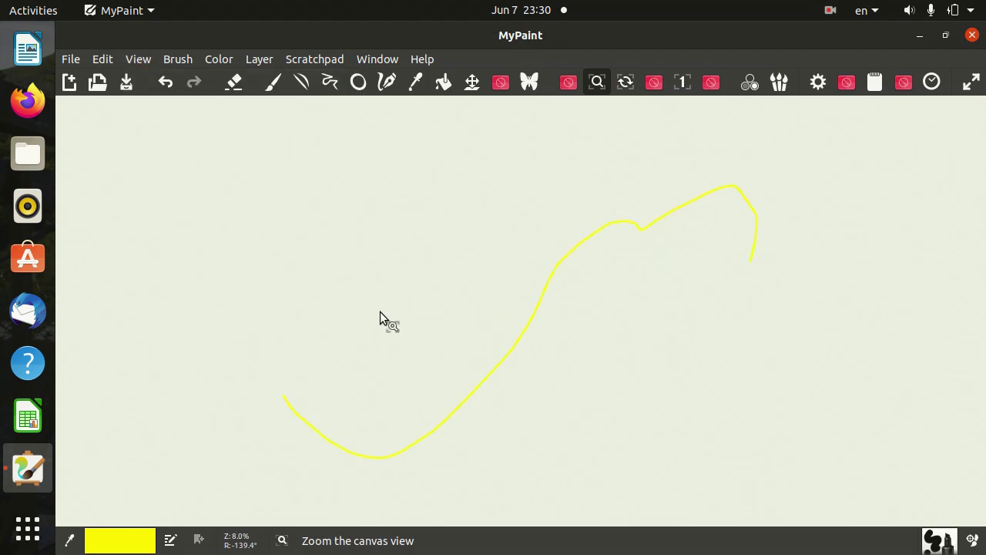
scroll(379, 312, down, 3)
scroll(380, 312, down, 3)
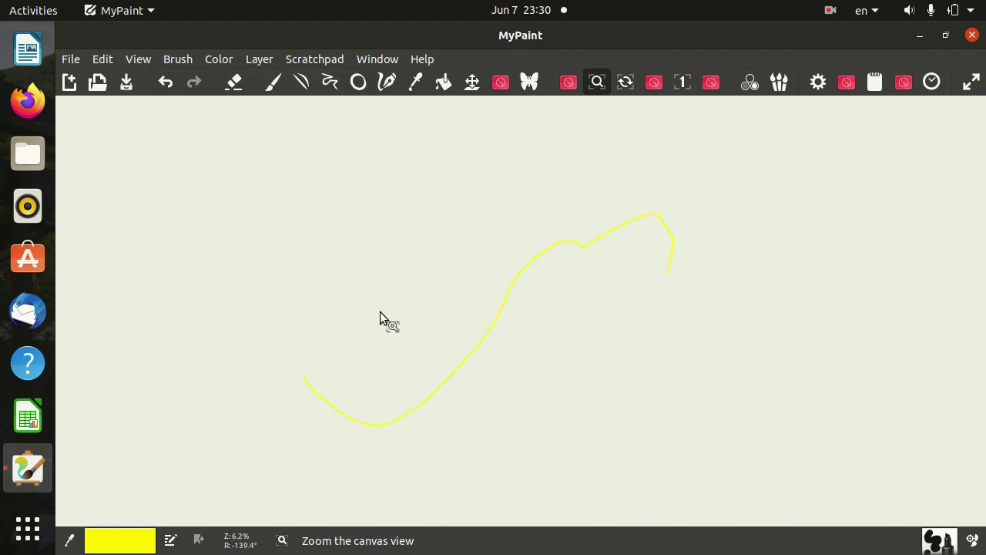
scroll(380, 311, up, 3)
scroll(380, 311, down, 3)
Rotate the canvas view to about -10° with the Rotate View tool
click(140, 59)
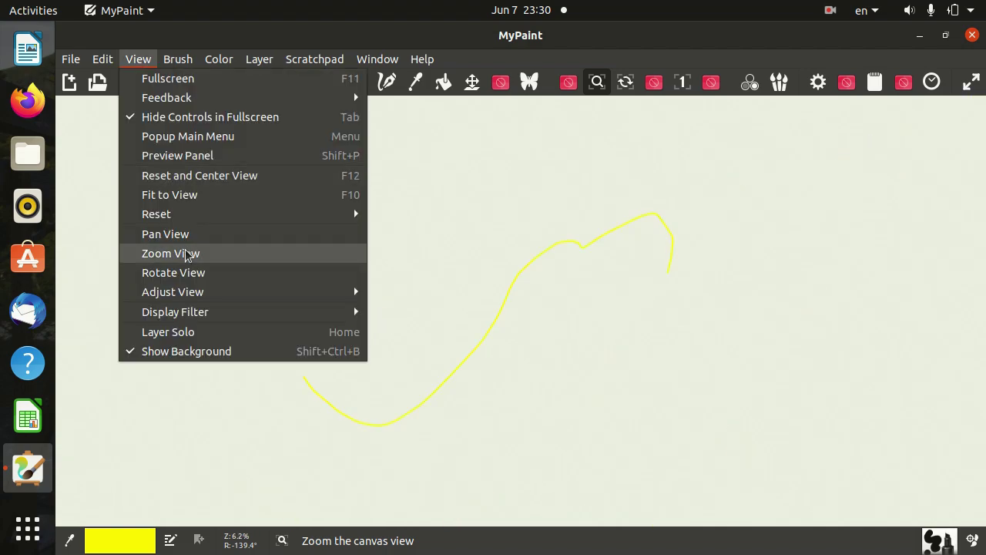
click(188, 274)
drag(205, 282, 546, 170)
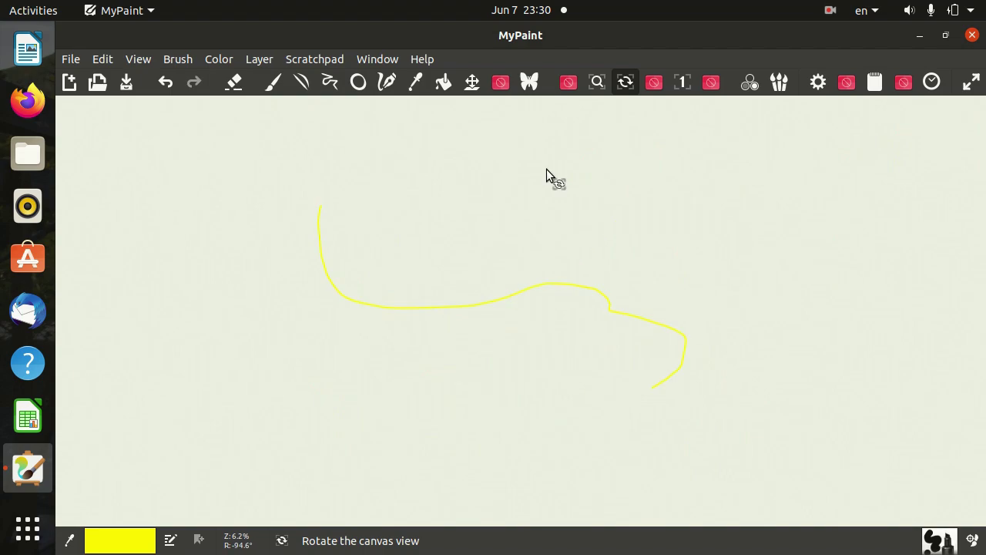
Choose the bulk brush from the Classic collection and paint a wavy yellow stroke across the middle of the canvas
click(181, 61)
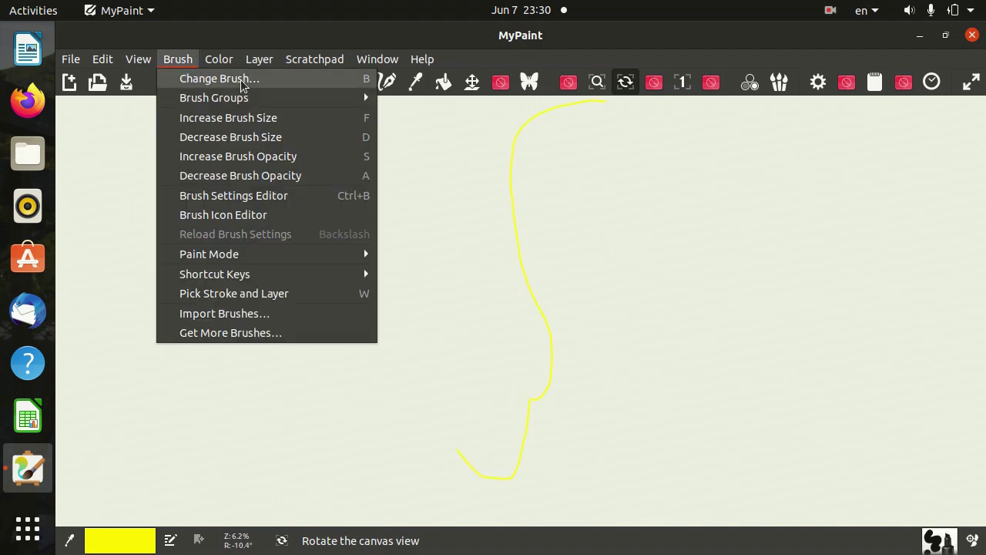
click(297, 80)
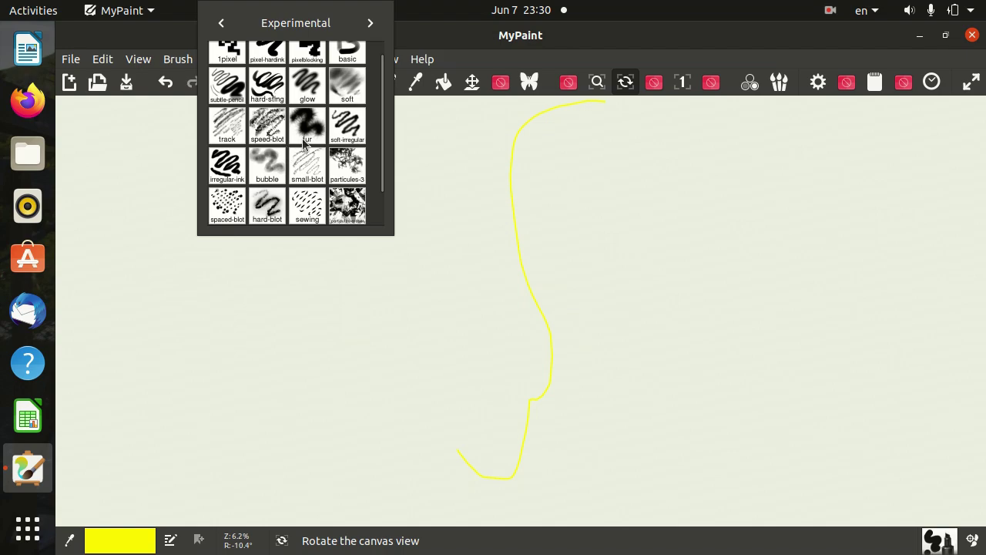
click(371, 23)
click(371, 23)
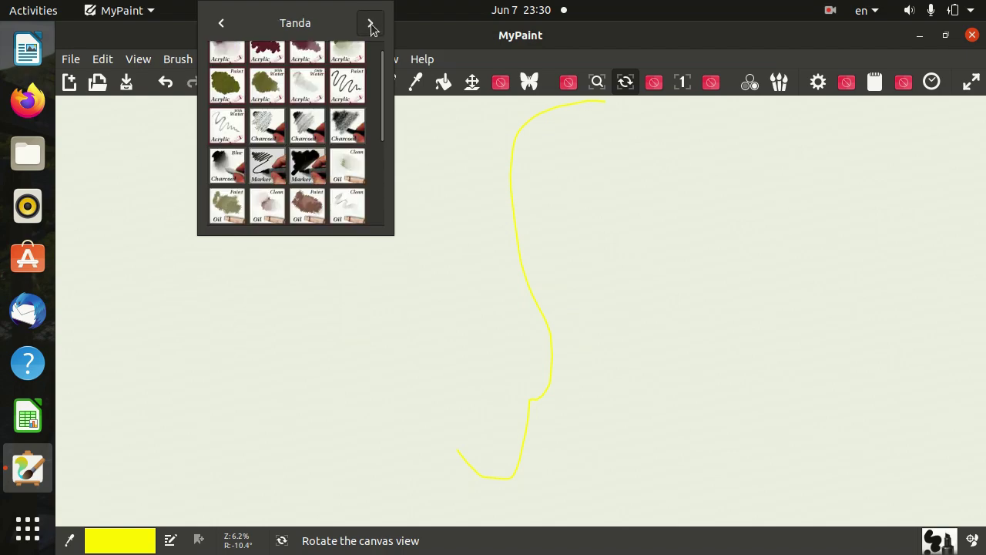
click(371, 23)
scroll(267, 148, down, 2)
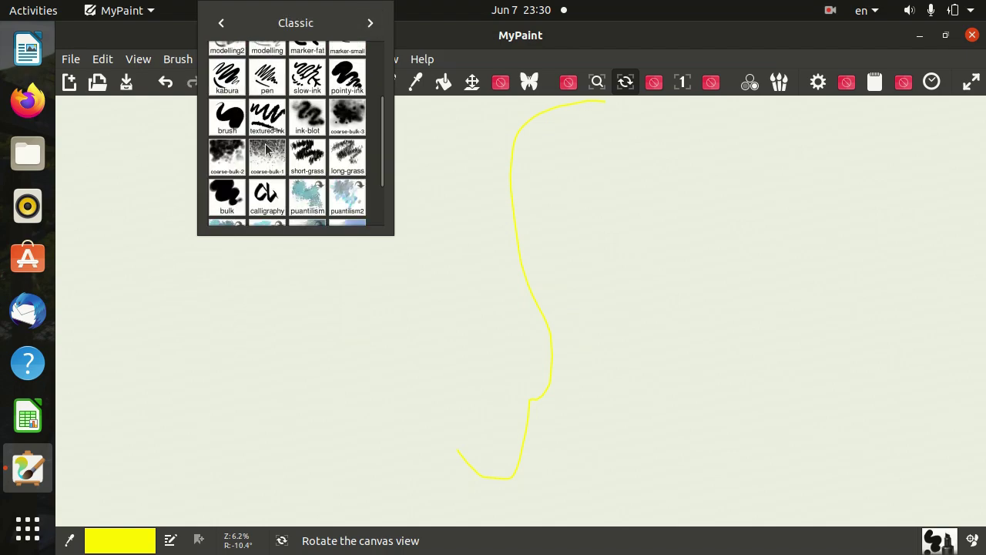
click(229, 192)
drag(149, 266, 480, 301)
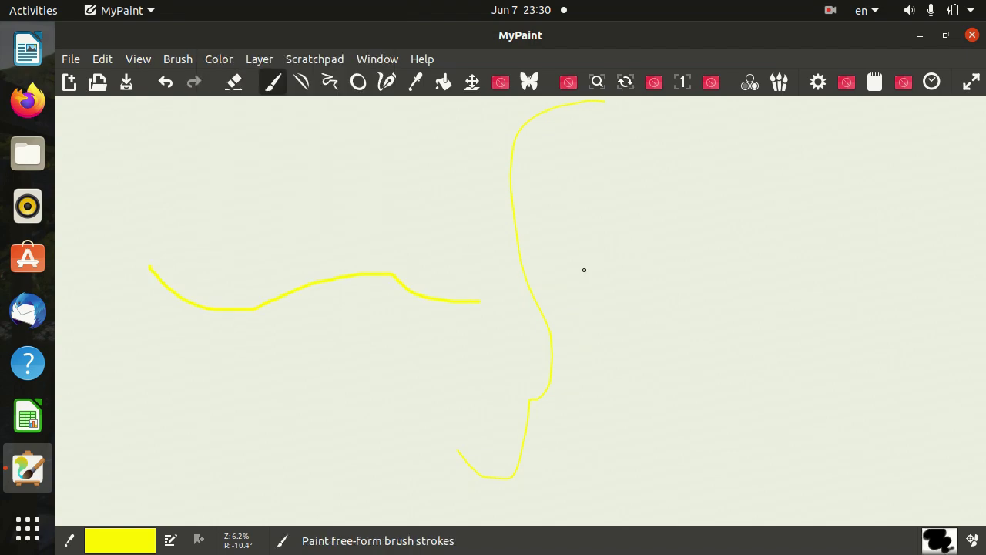
Increase the brush size once and paint a wavy yellow stroke above the previous one
click(178, 58)
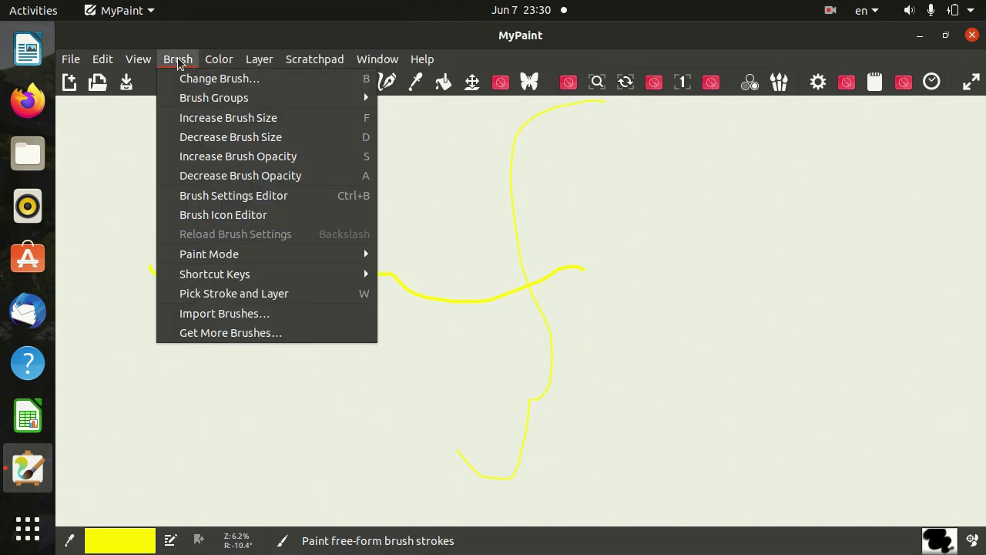
click(237, 119)
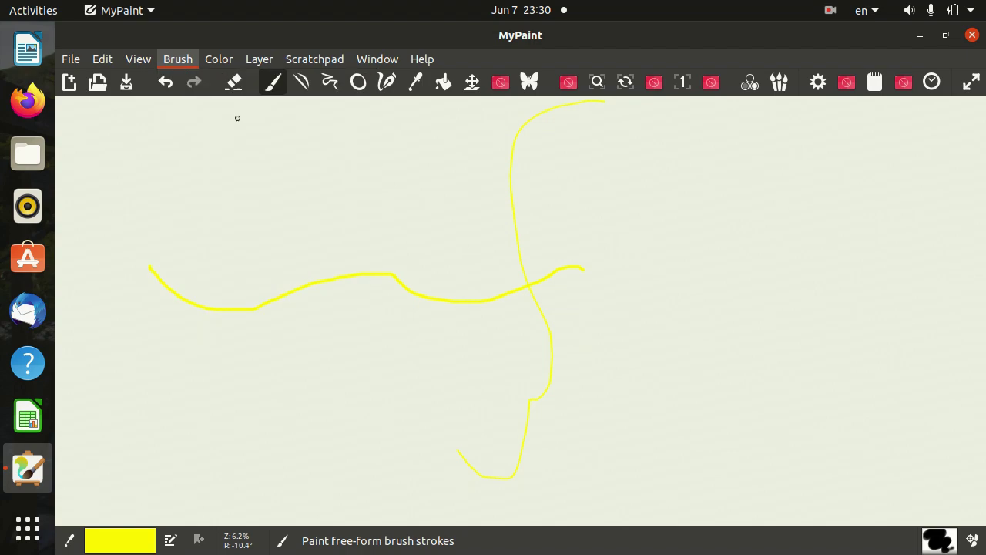
drag(238, 193, 891, 265)
Decrease the brush size once and paint a wavy yellow stroke across the lower part of the canvas
click(178, 59)
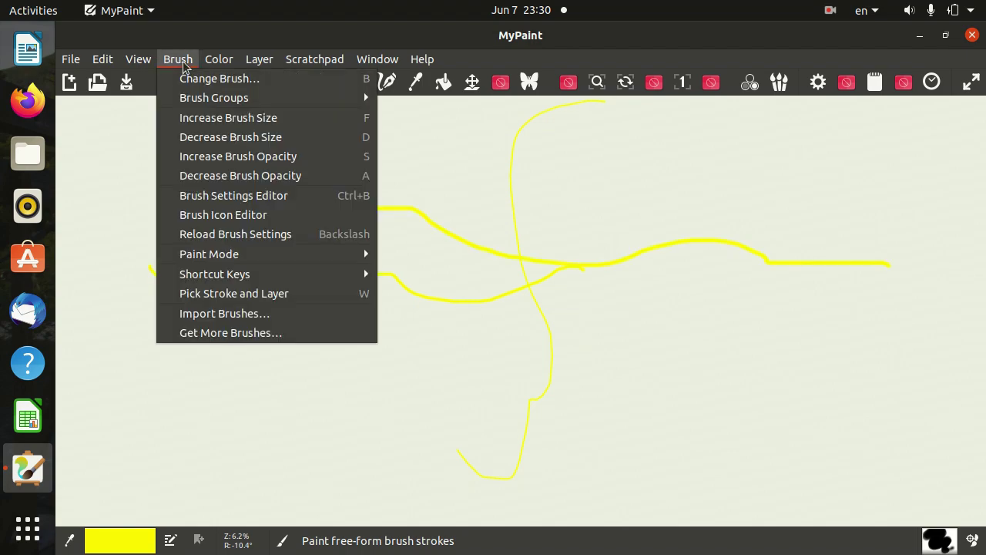
click(230, 138)
mouse_move(184, 419)
mouse_down()
mouse_move(363, 410)
mouse_move(626, 365)
mouse_up()
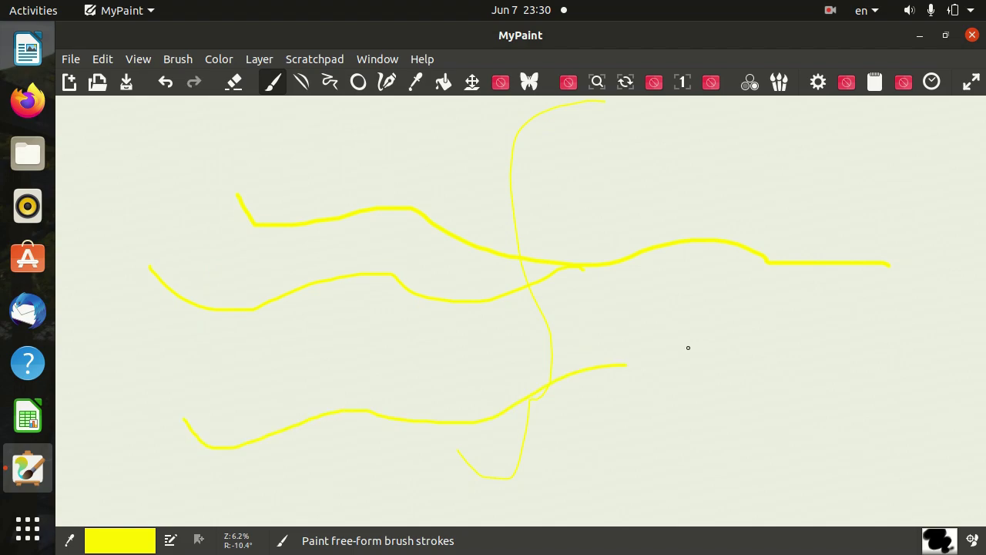
drag(688, 348, 725, 391)
Change the brush colour on the HCY Wheel, trying several pale tones near its centre and cyan-green side
click(178, 59)
mouse_move(212, 62)
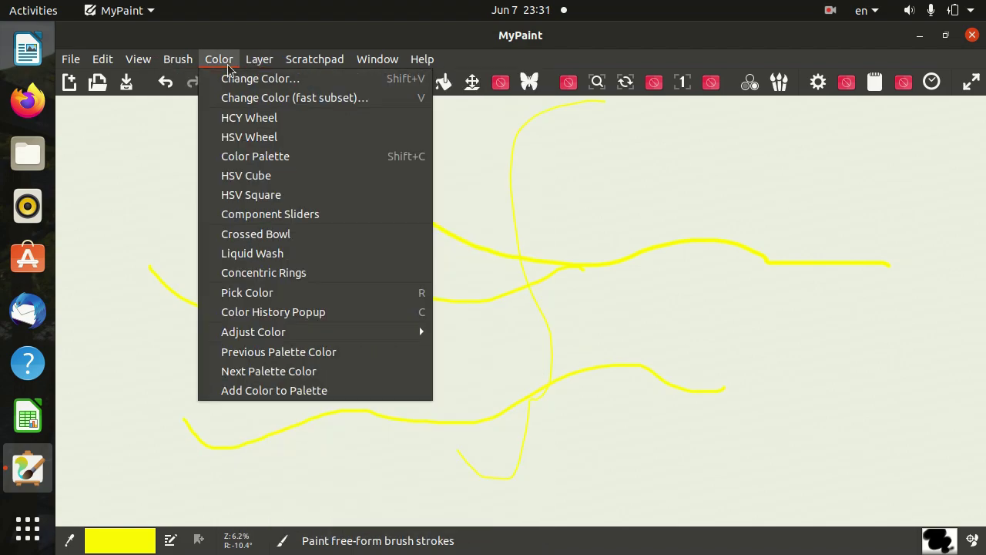
click(232, 80)
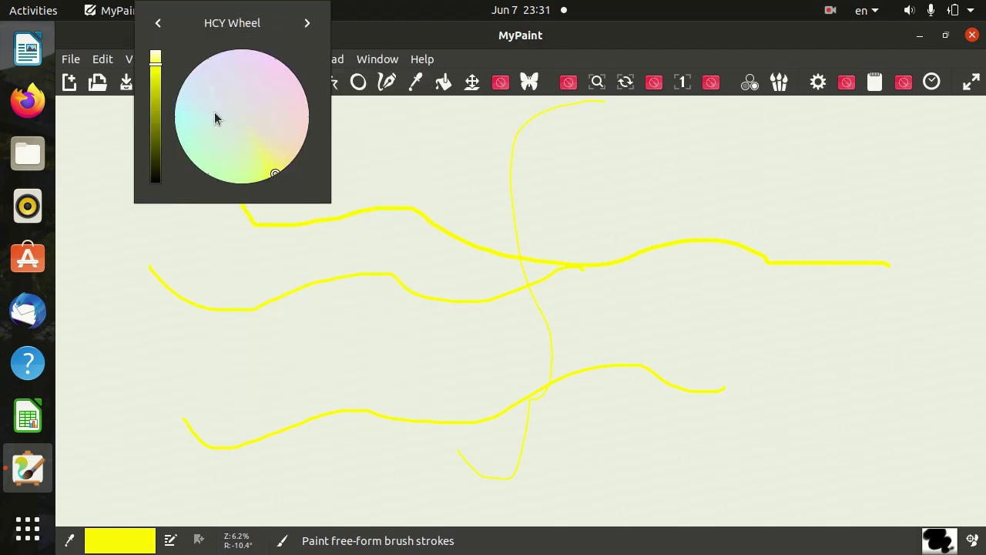
click(196, 132)
click(237, 102)
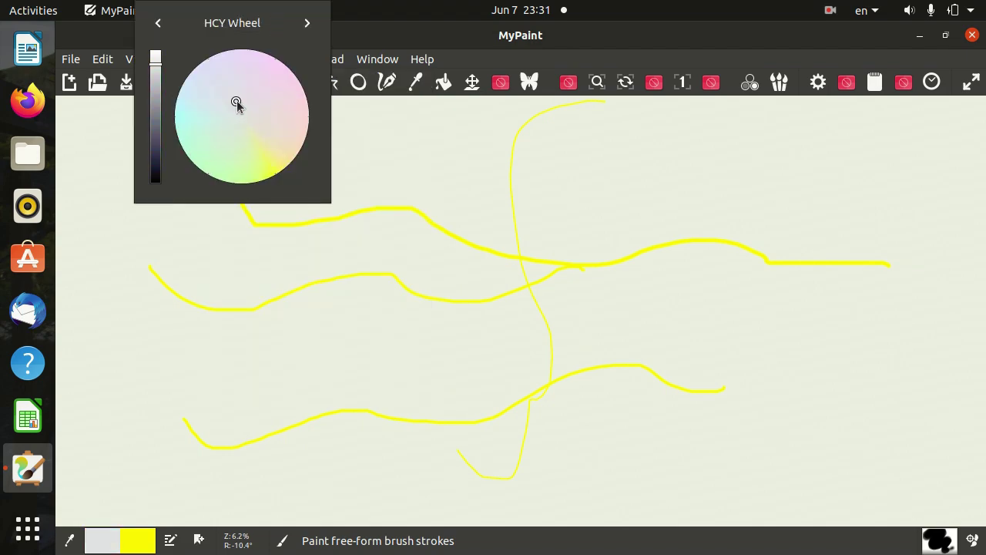
click(196, 123)
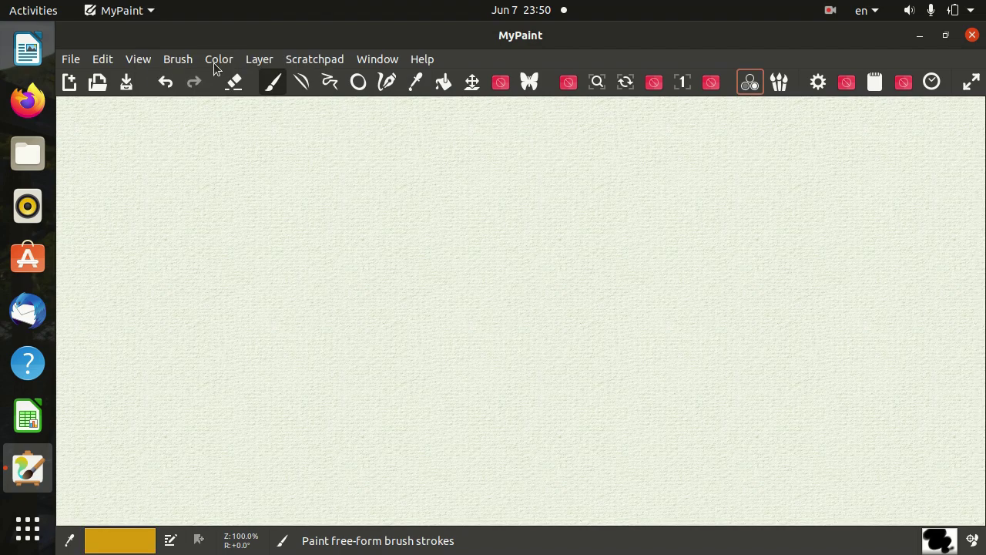
Show the Color Palette, pick the olive green swatch and paint a wide wavy stroke across the canvas
click(214, 62)
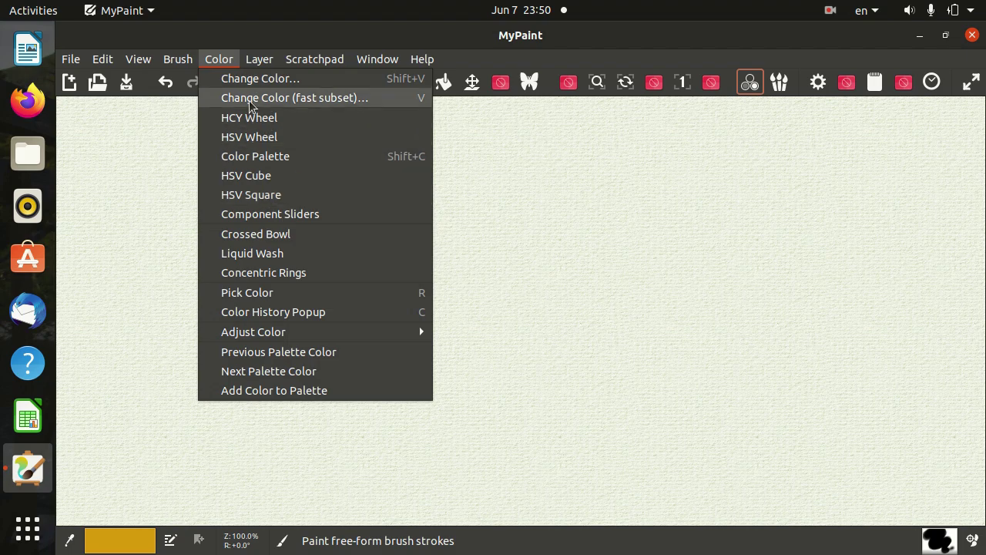
click(286, 167)
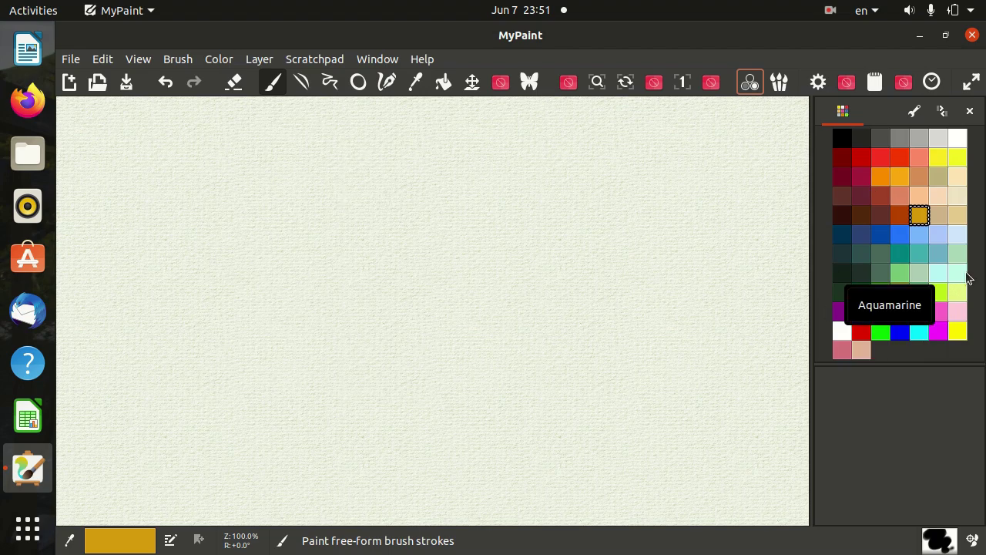
click(899, 293)
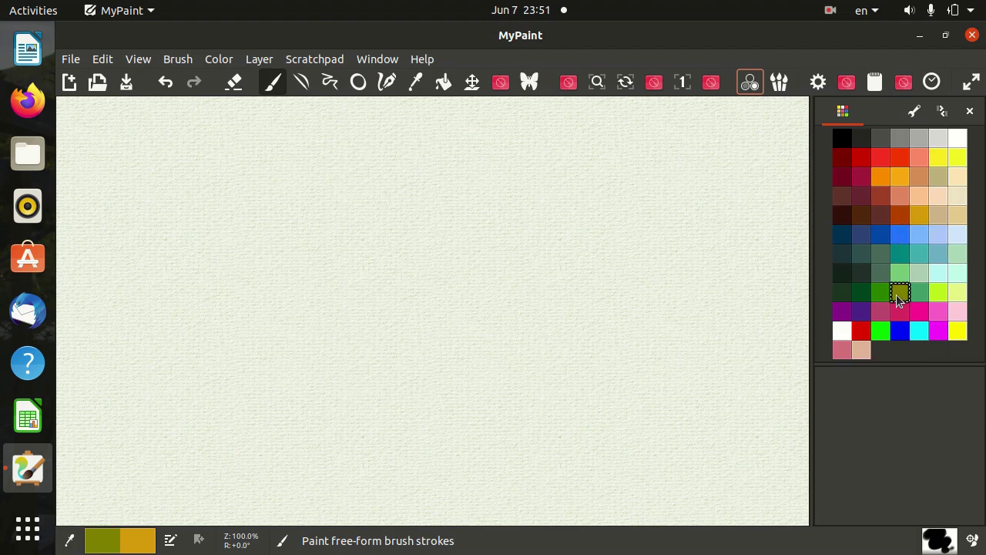
mouse_move(224, 303)
mouse_down()
mouse_move(407, 349)
mouse_move(702, 235)
mouse_up()
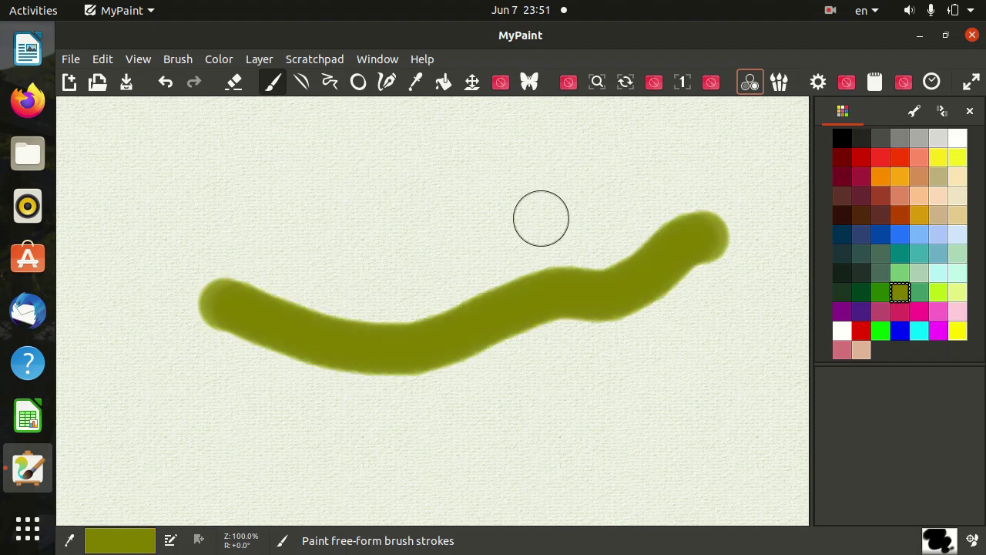
Browse the Background Chooser's patterns and colour settings, and apply the plain off-white pattern as the canvas background
click(260, 60)
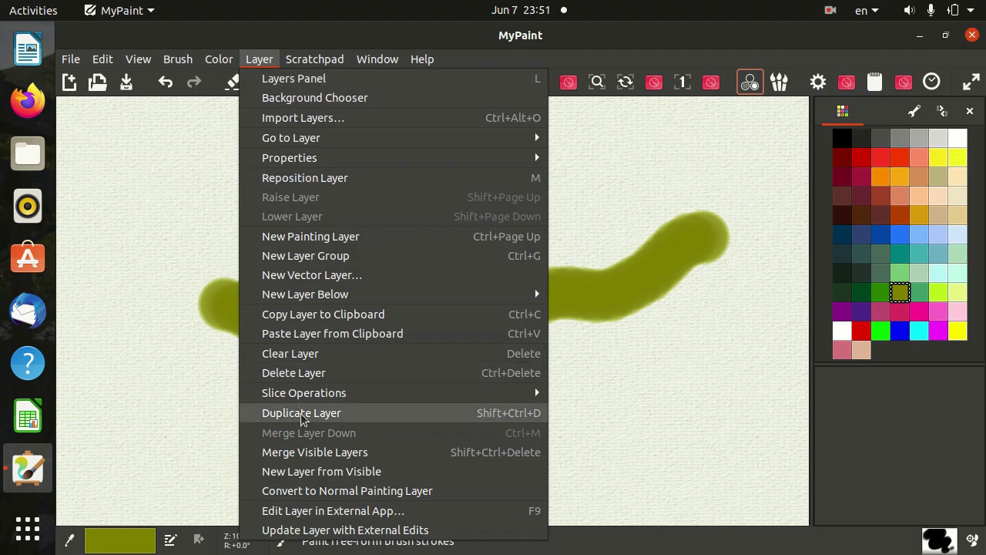
click(342, 102)
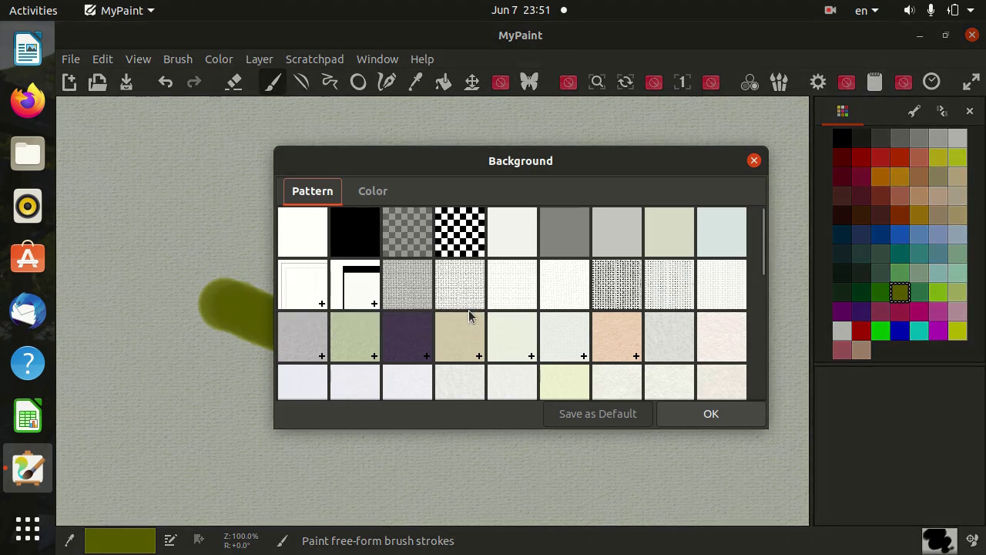
scroll(424, 286, down, 5)
scroll(424, 283, down, 3)
scroll(424, 282, up, 10)
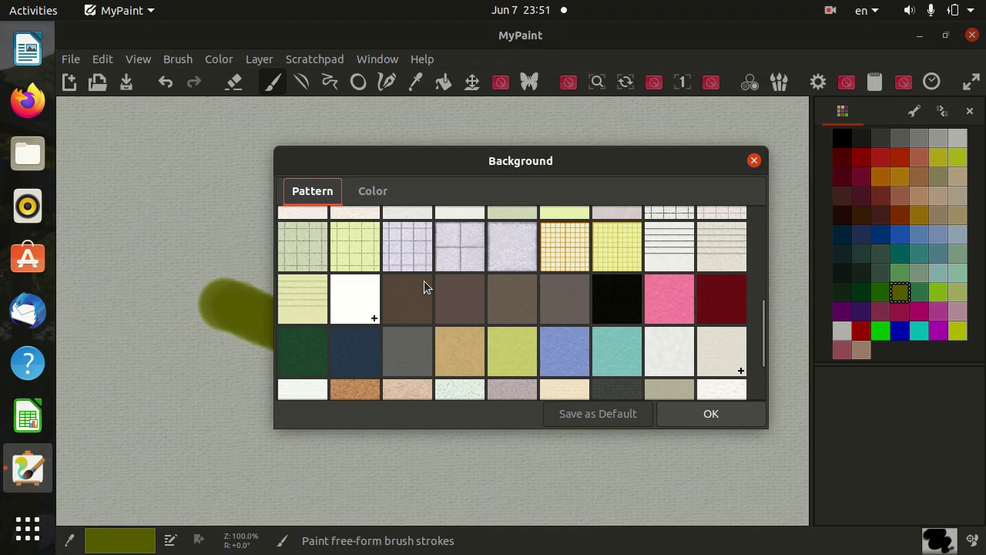
click(376, 191)
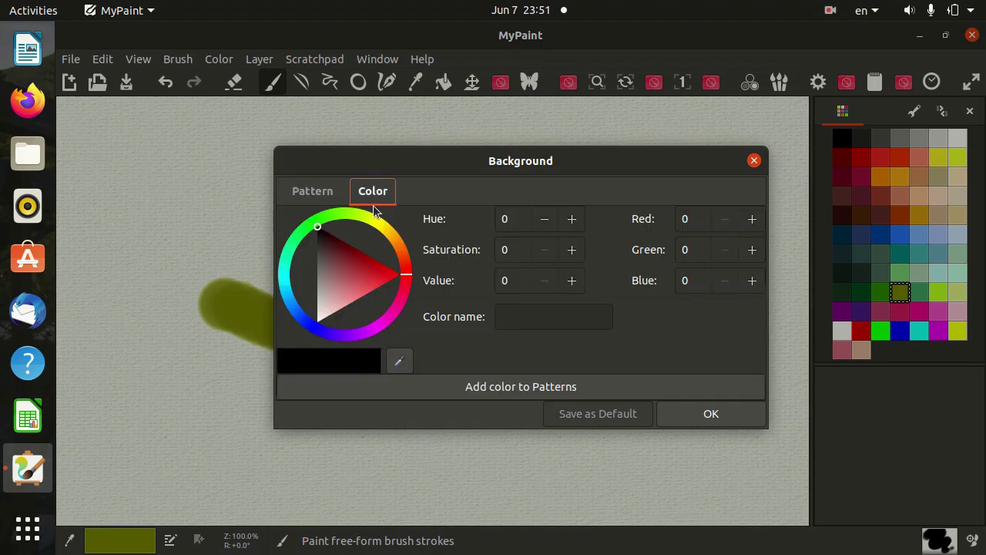
click(316, 192)
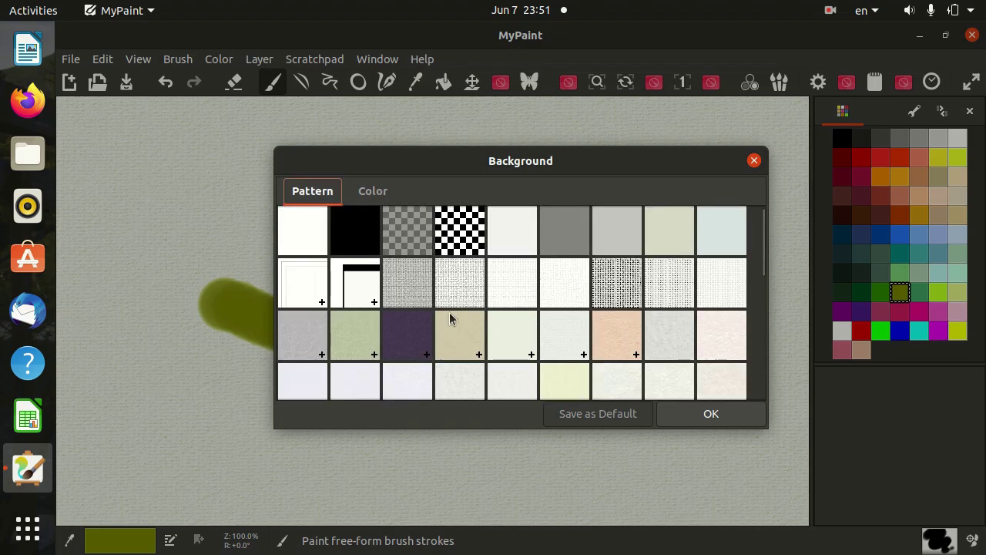
click(514, 245)
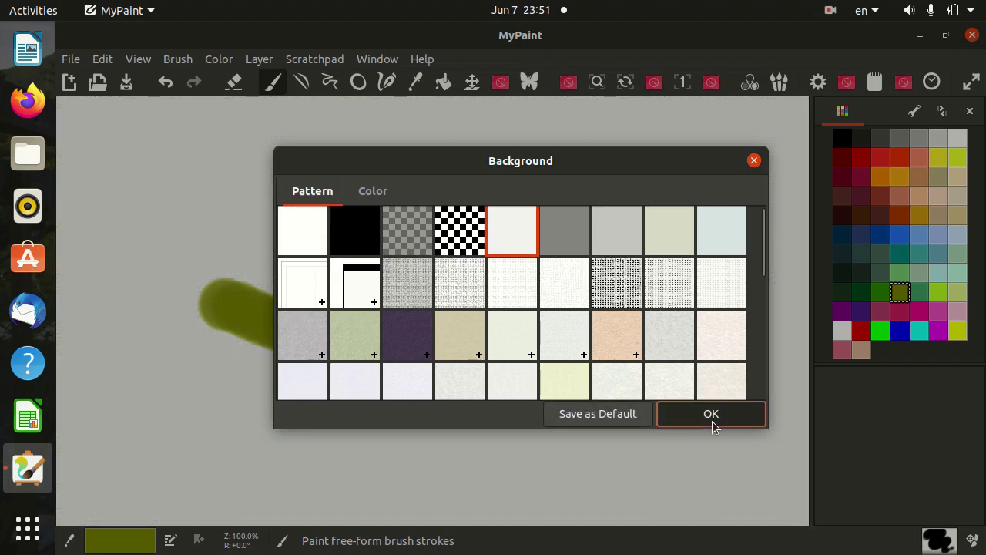
click(711, 420)
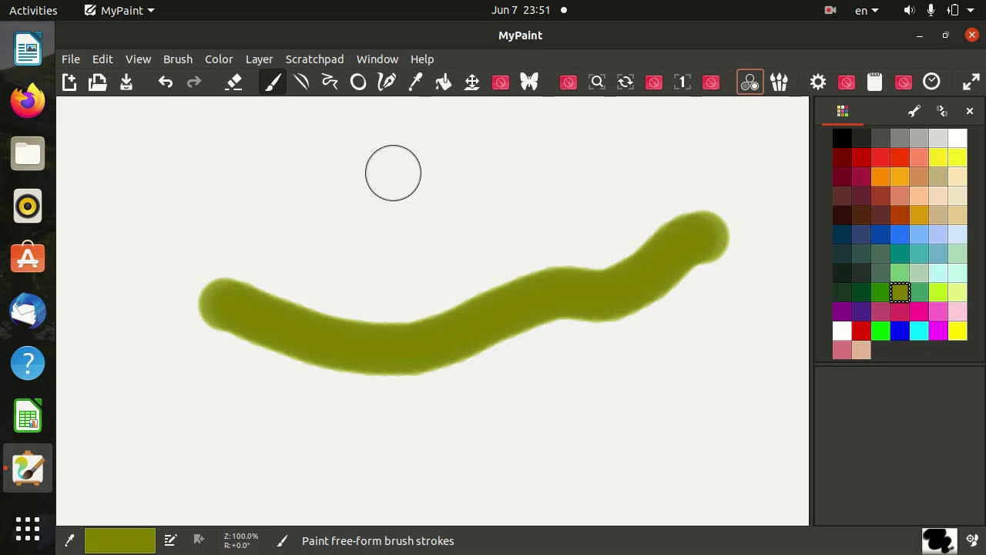
Show the Scratchpad panel and draw a looping olive stroke in it with the Classic kabura brush
click(324, 60)
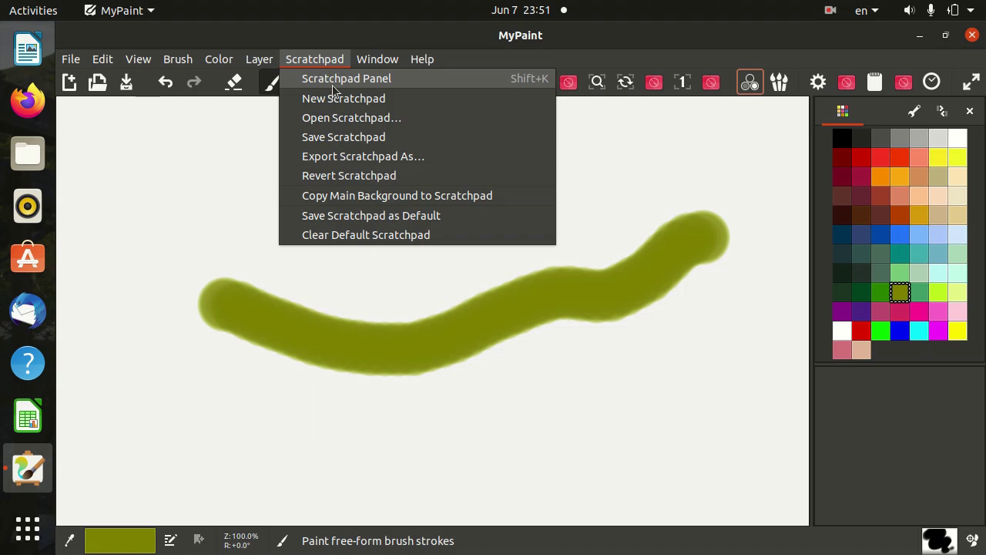
click(332, 79)
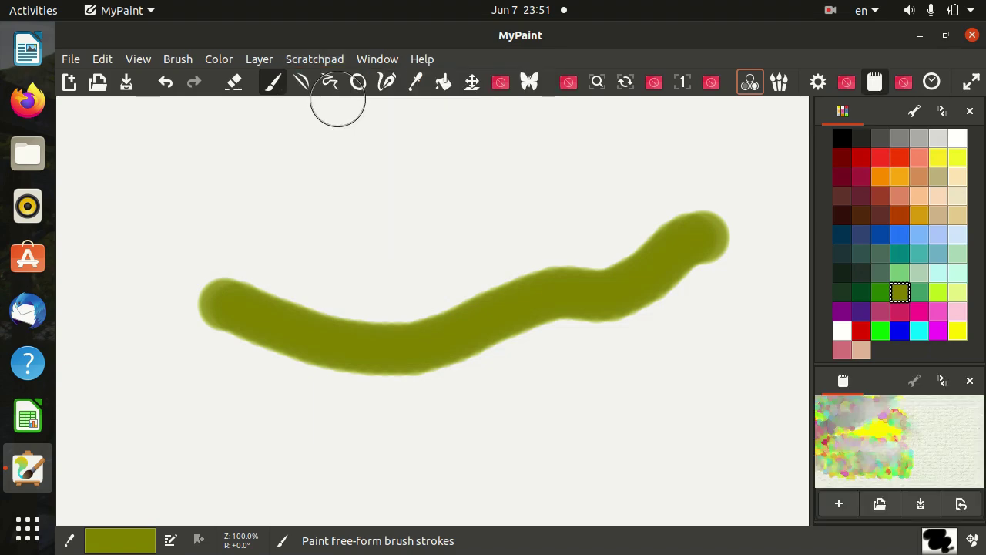
mouse_move(893, 452)
mouse_down()
mouse_move(881, 449)
mouse_move(889, 446)
mouse_up()
click(944, 543)
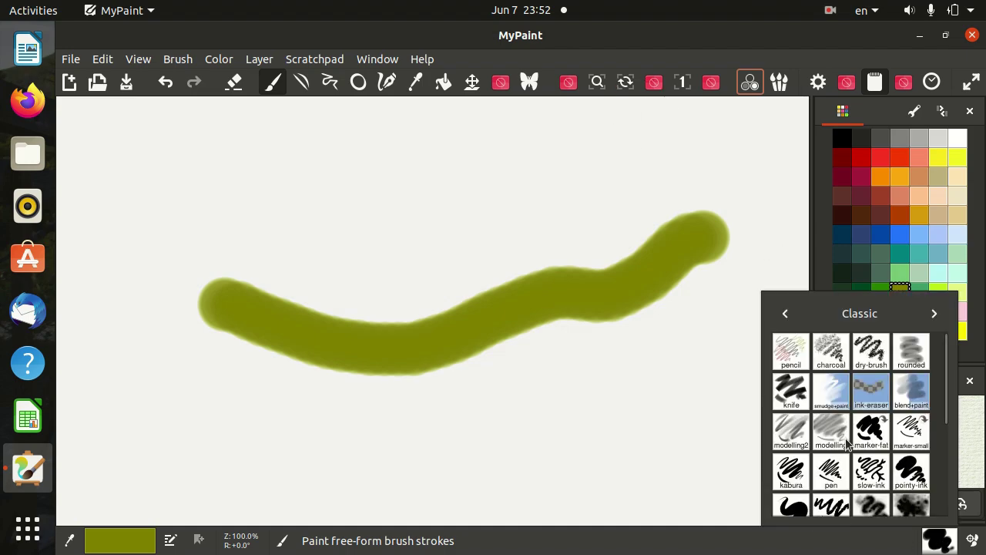
scroll(847, 447, down, 1)
click(792, 442)
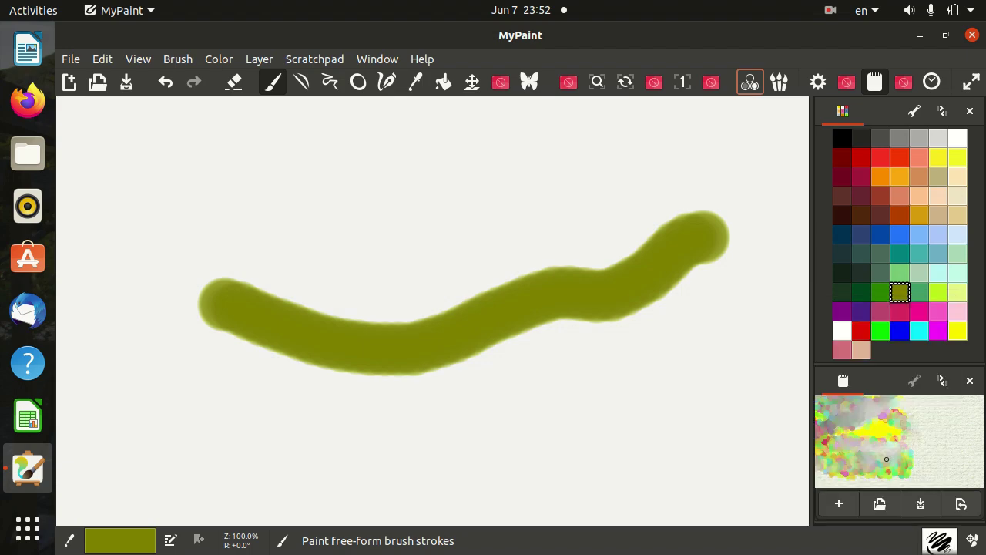
mouse_move(943, 433)
mouse_down()
mouse_move(897, 450)
mouse_move(956, 462)
mouse_up()
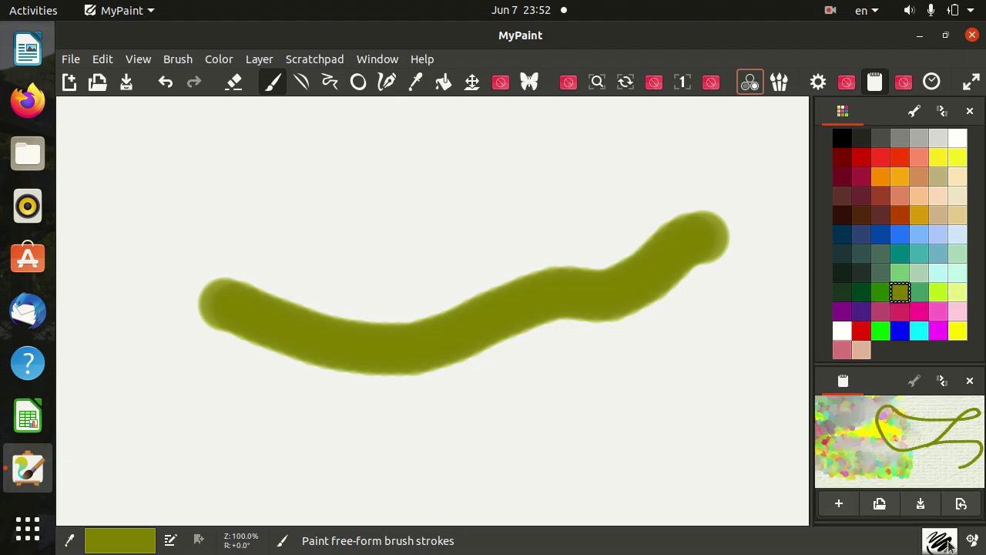
Choose the Classic imp-blending brush and paint over part of the looping olive stroke in the scratchpad
click(942, 543)
scroll(897, 463, down, 4)
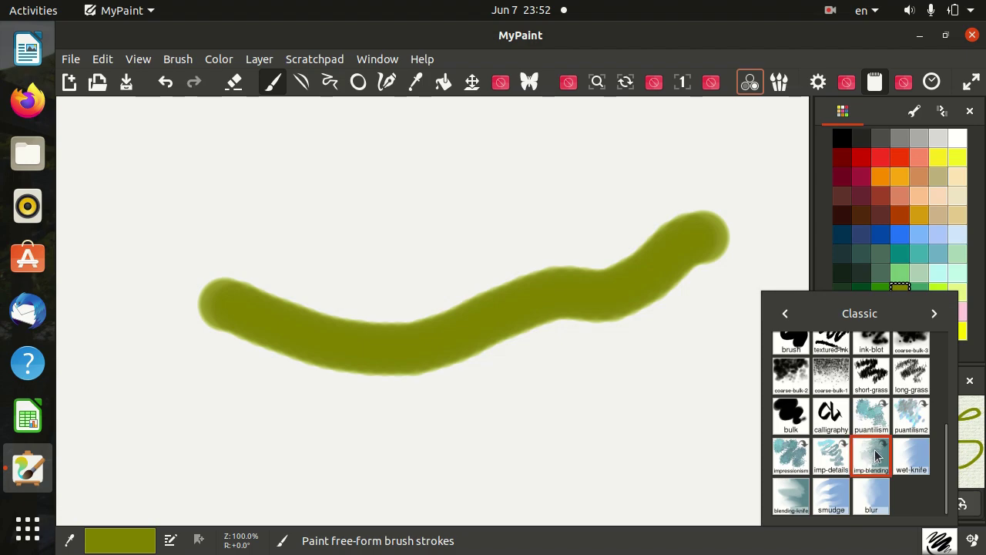
click(873, 455)
mouse_move(900, 466)
mouse_down()
mouse_move(886, 451)
mouse_move(890, 466)
mouse_up()
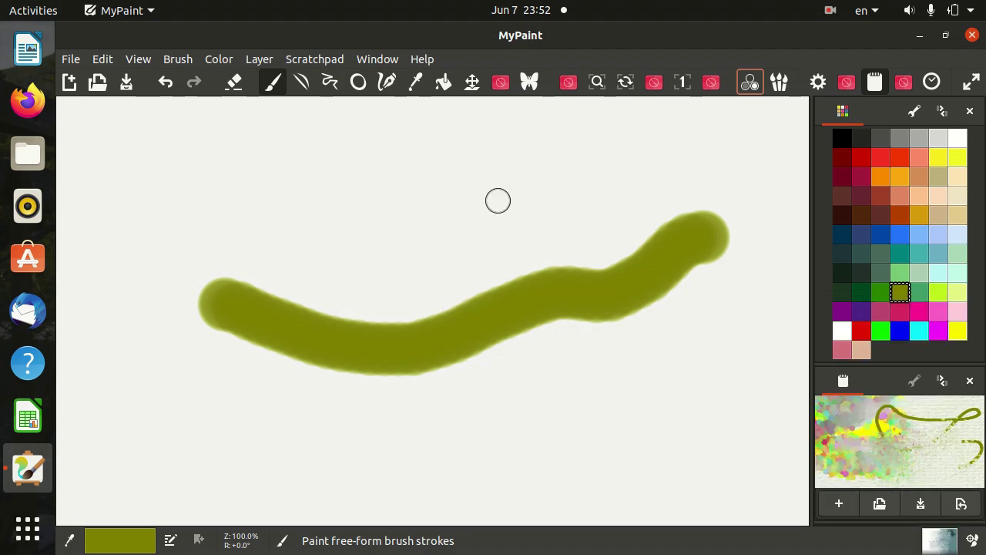
click(378, 62)
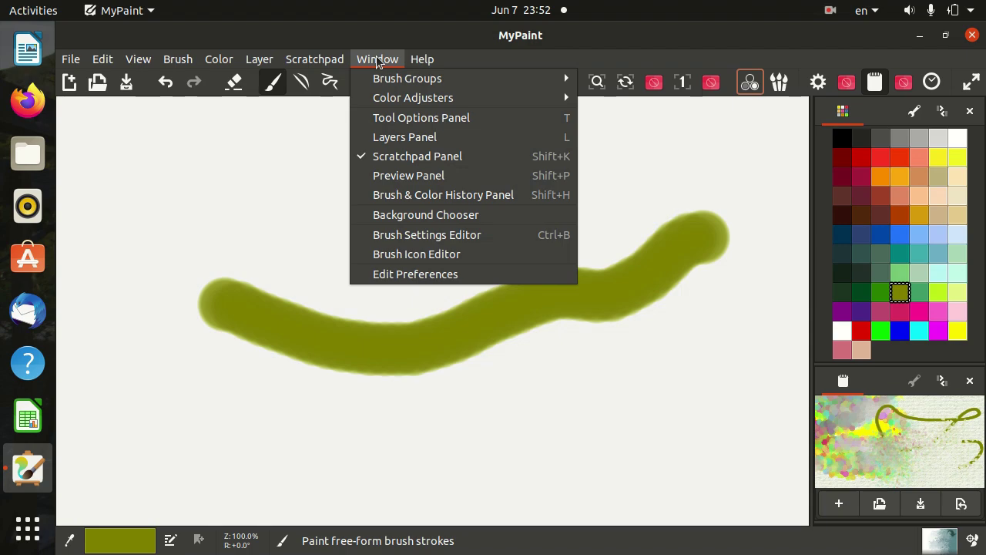
mouse_move(411, 77)
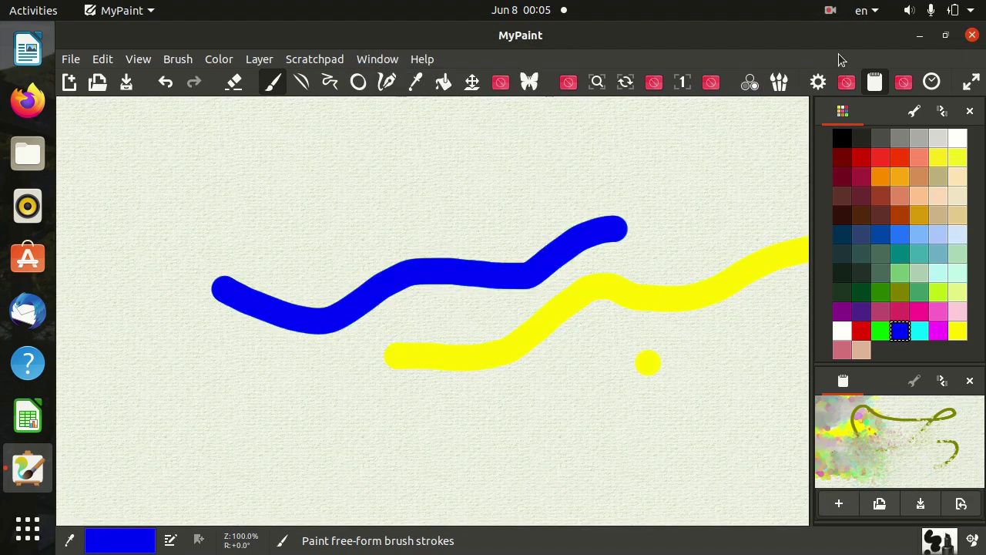
click(189, 61)
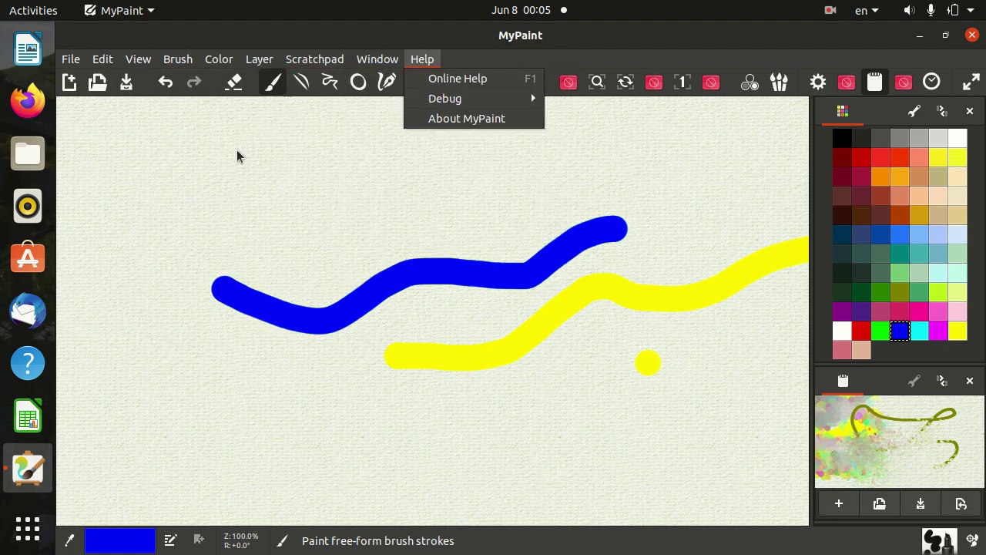
click(127, 107)
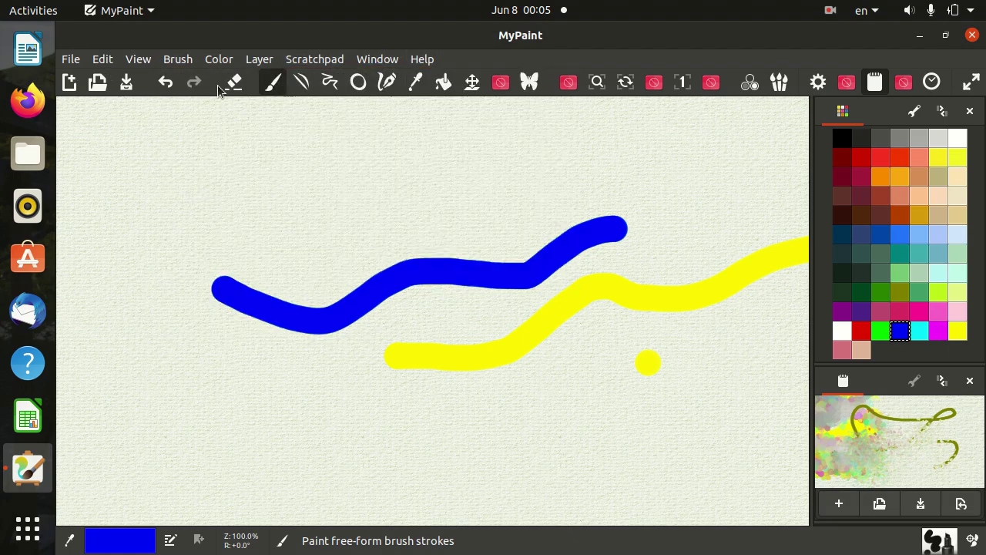
Create a new canvas, discarding the unsaved painting, and bring up the Open File dialog without opening anything
click(73, 87)
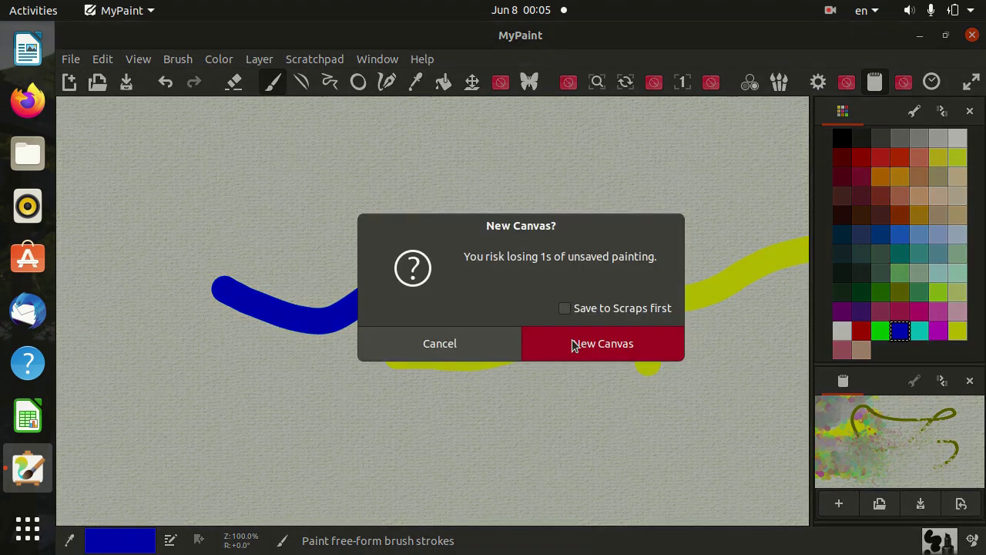
click(586, 344)
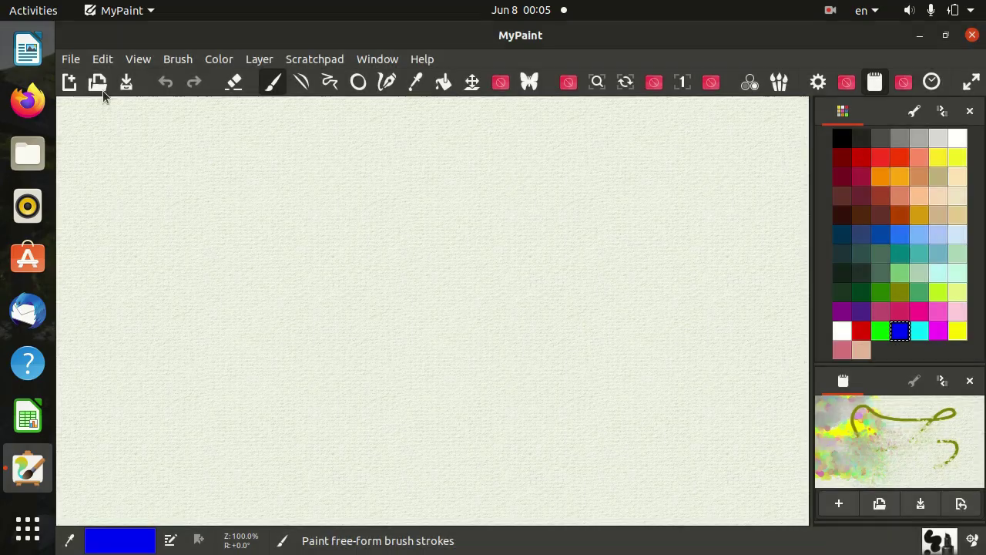
click(101, 90)
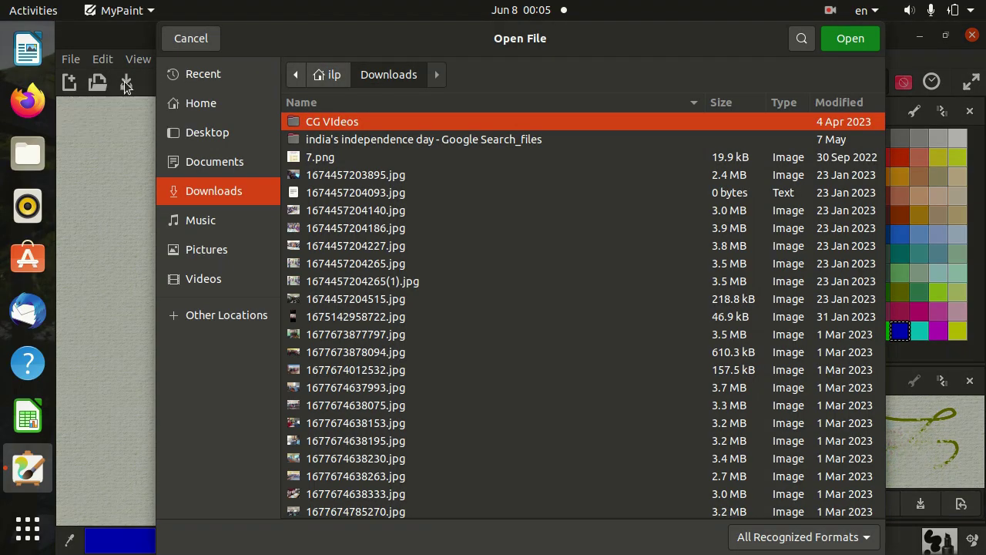
click(185, 42)
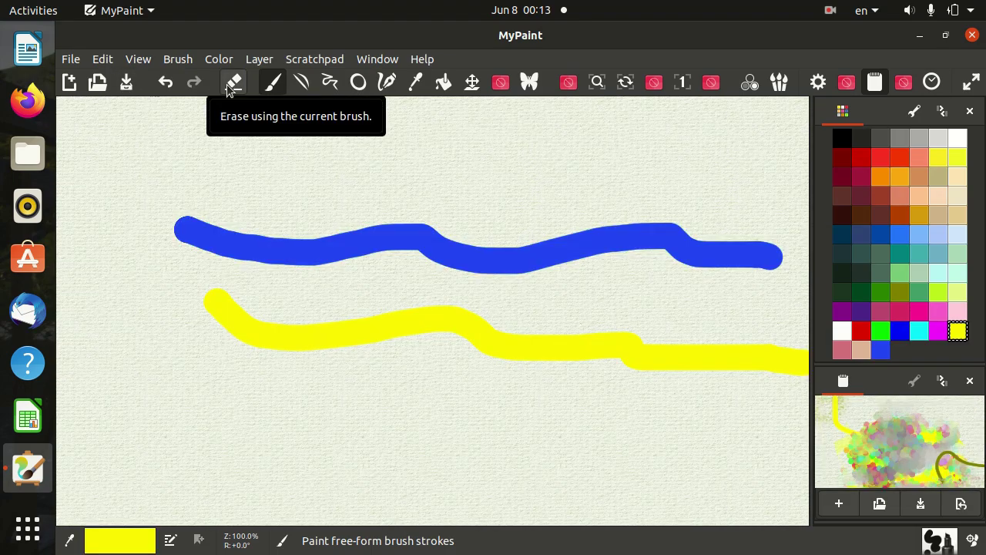
Switch the current brush to erasing and rub out parts of the blue and yellow strokes
click(230, 85)
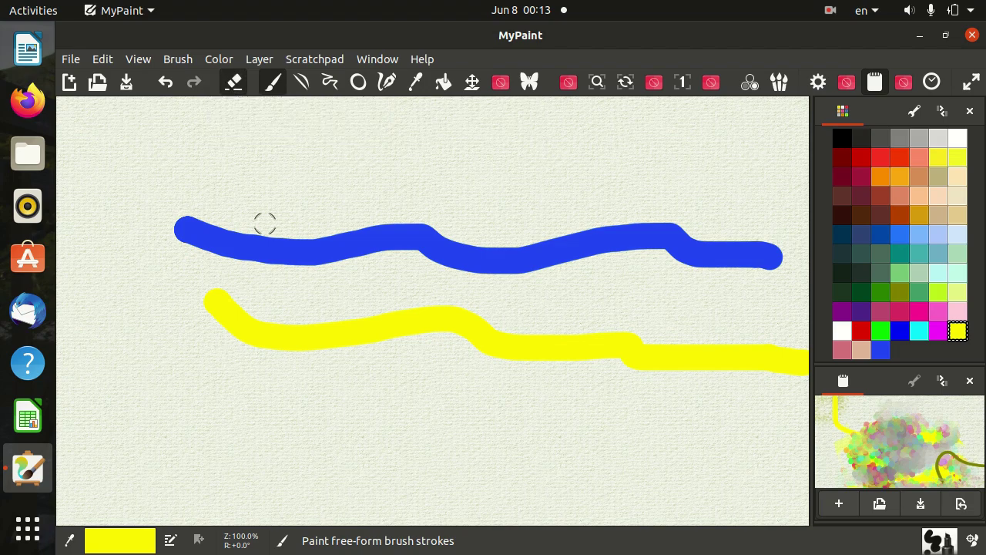
mouse_move(264, 235)
mouse_down()
mouse_move(362, 253)
mouse_move(501, 224)
mouse_move(462, 306)
mouse_move(507, 318)
mouse_move(607, 263)
mouse_move(606, 276)
mouse_move(692, 219)
mouse_move(737, 259)
mouse_move(605, 327)
mouse_move(652, 362)
mouse_up()
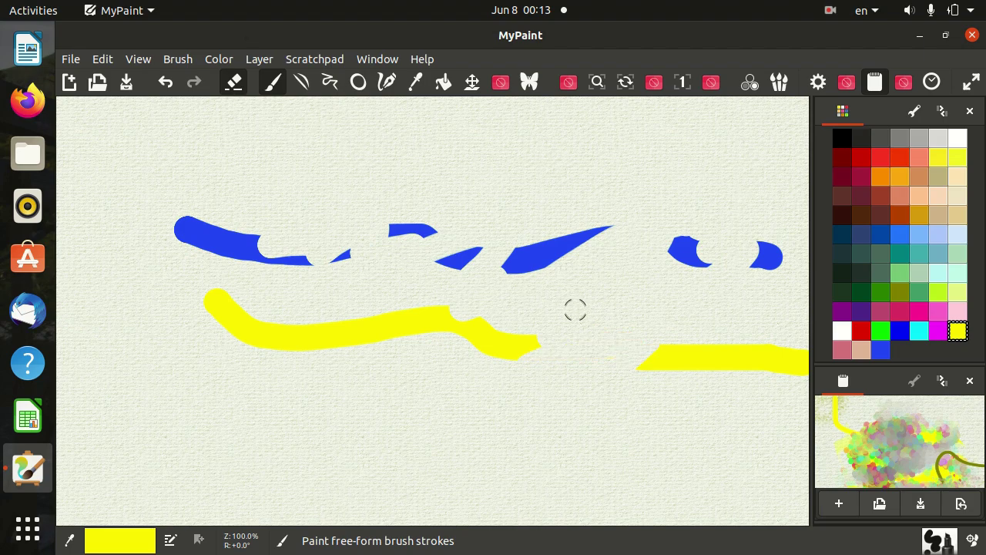
Undo the erasing and the yellow stroke, and redo the yellow stroke
click(164, 83)
click(164, 83)
click(164, 83)
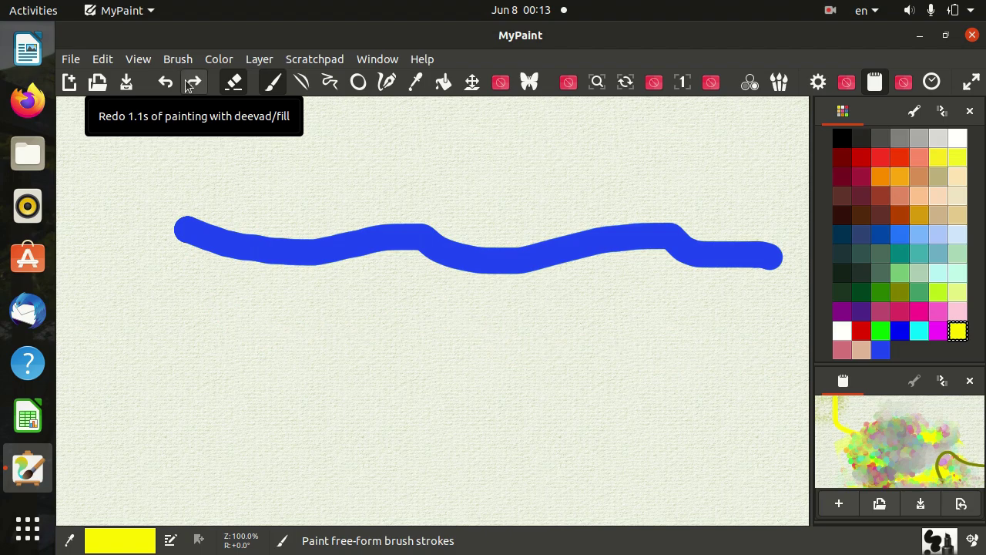
click(194, 83)
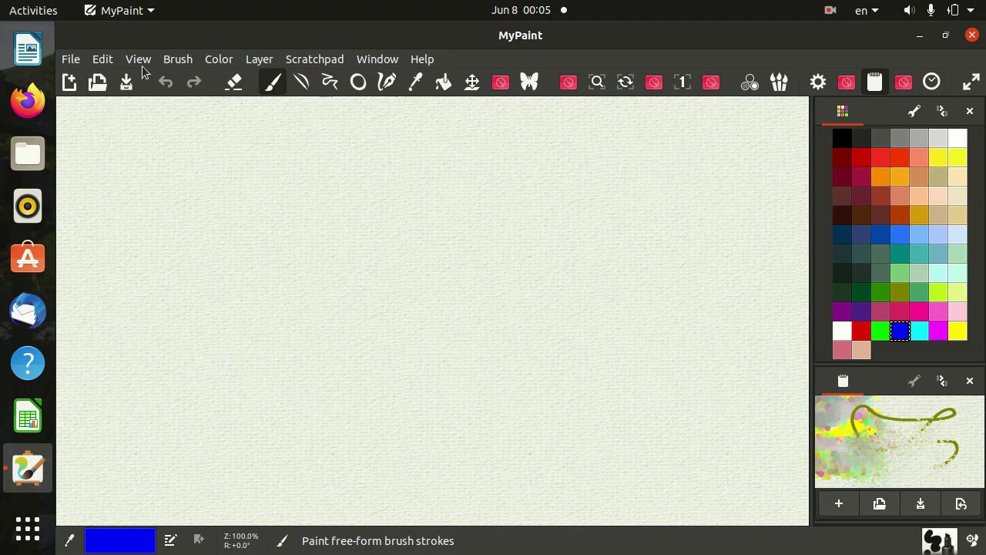
click(102, 62)
click(154, 359)
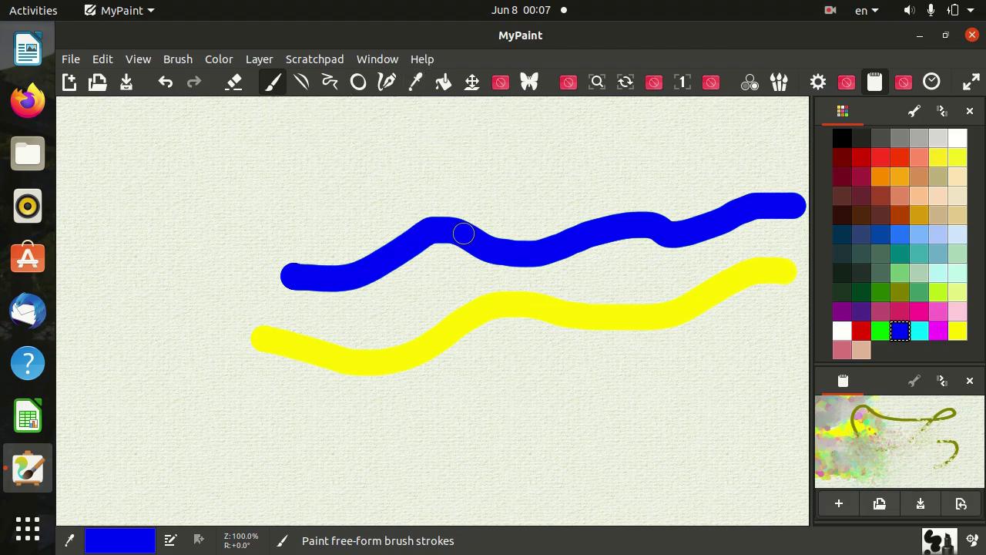
Sample colours around the blue stroke with the colour picker and make a slightly lighter blue the brush colour
click(416, 82)
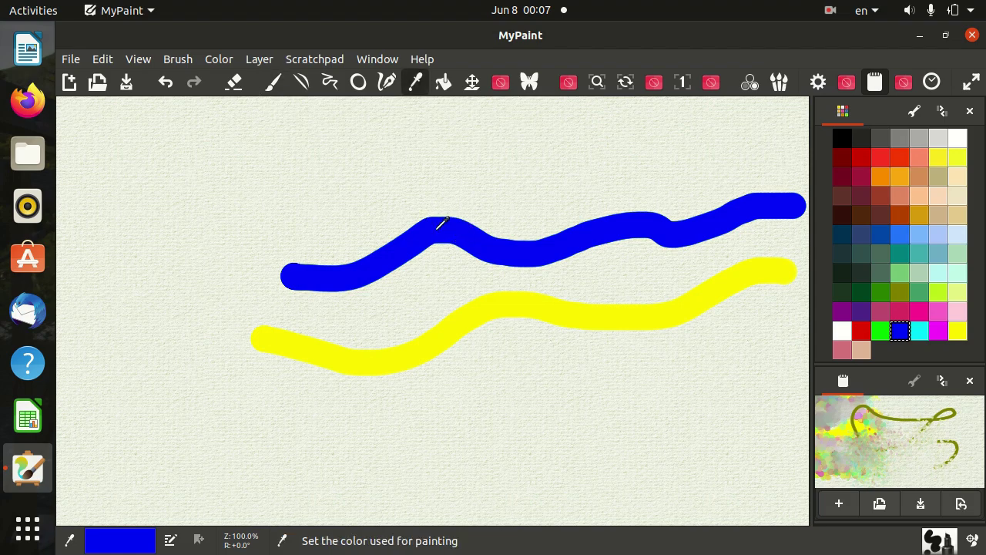
drag(443, 221, 358, 210)
click(365, 262)
click(367, 285)
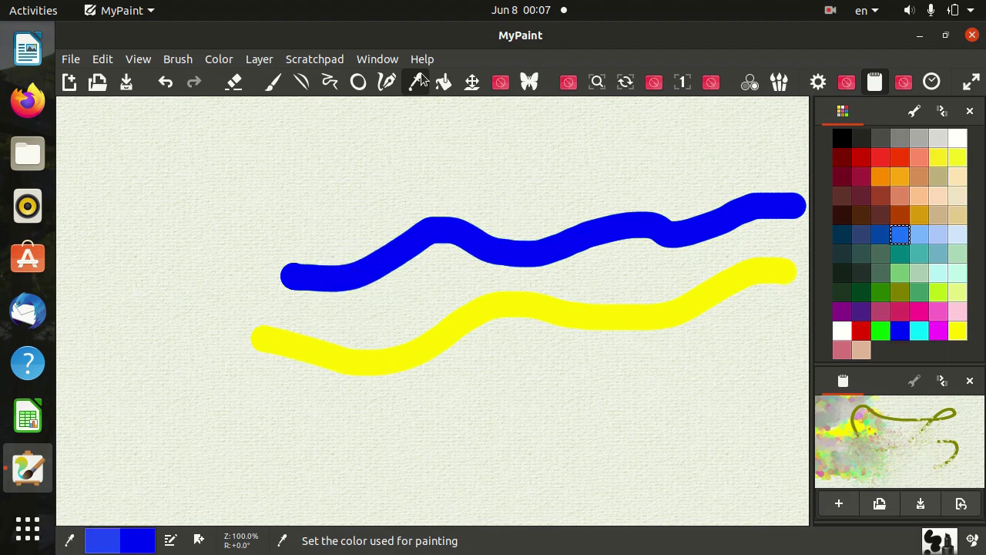
Move the current layer up and to the left on the canvas, and mirror the view horizontally
click(473, 83)
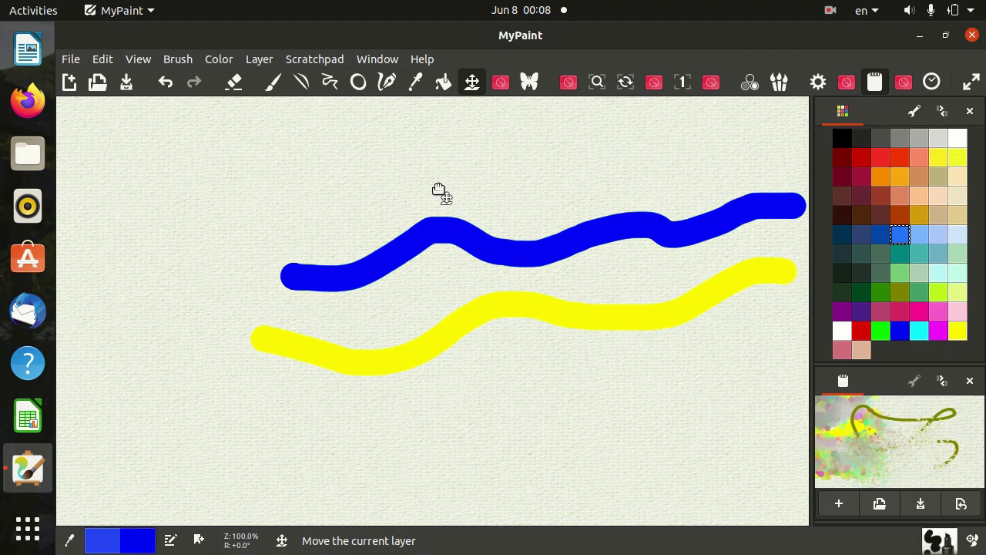
mouse_move(424, 238)
mouse_down()
mouse_move(356, 170)
mouse_move(451, 293)
mouse_move(535, 254)
mouse_move(357, 223)
mouse_move(411, 221)
mouse_move(368, 174)
mouse_move(168, 137)
mouse_move(184, 182)
mouse_up()
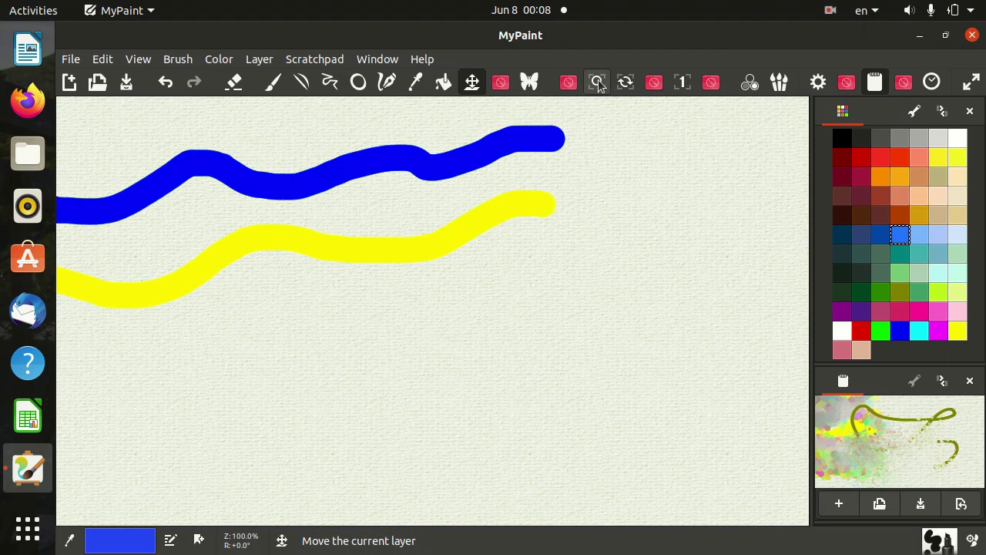
click(656, 87)
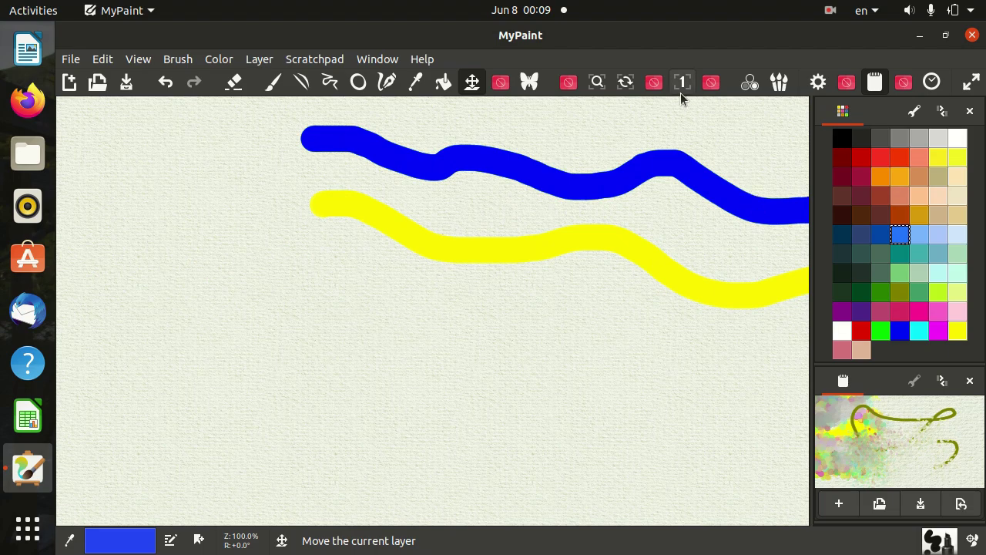
Show the list of colour selectors from HCY Wheel to Concentric Rings, and the list of brush groups
click(750, 85)
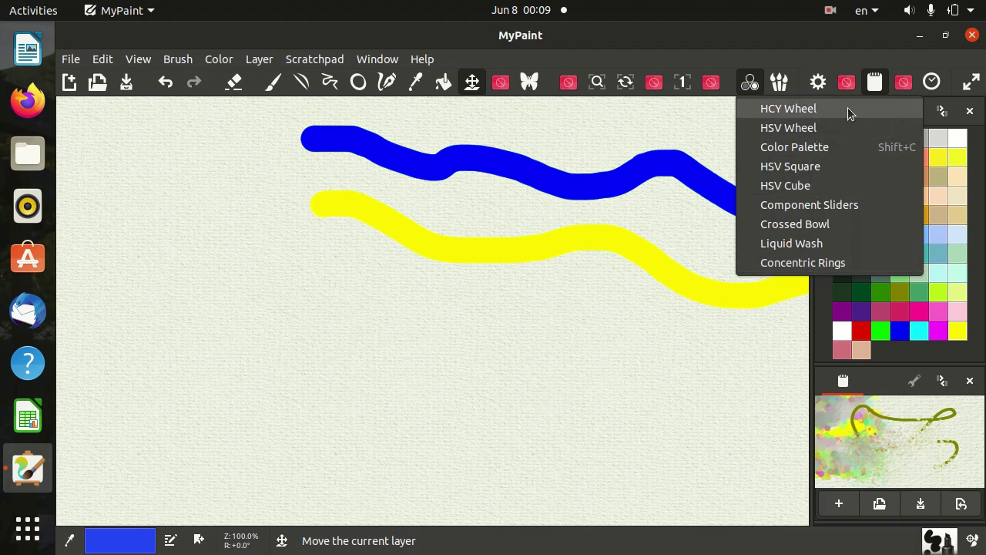
click(782, 89)
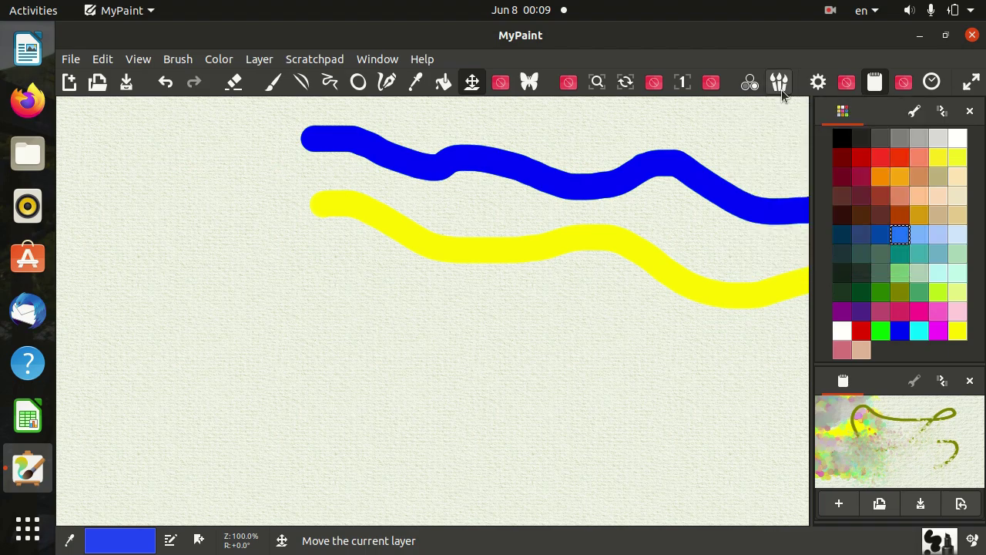
click(781, 90)
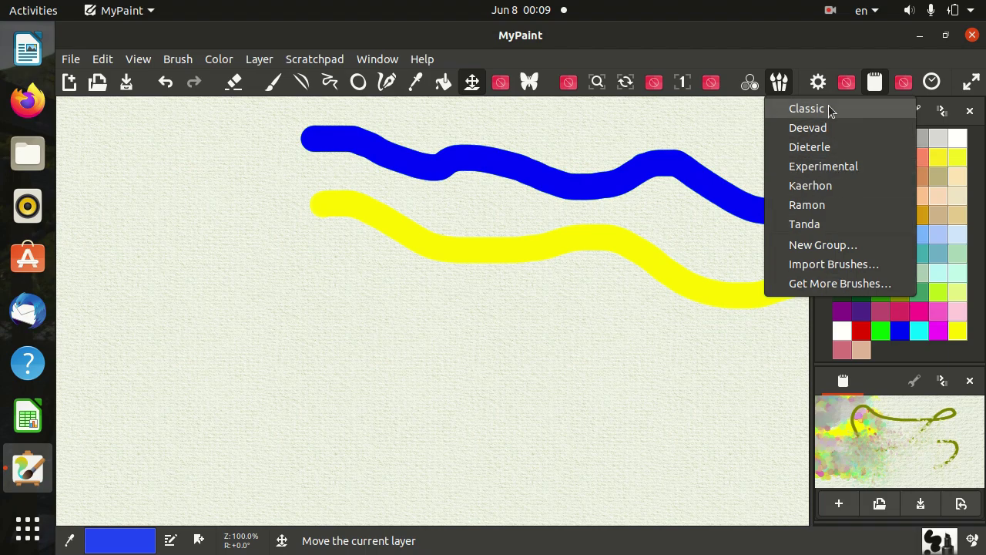
Hide the Scratchpad panel and show it again, and add the current blue to the colour palette
click(871, 86)
click(871, 86)
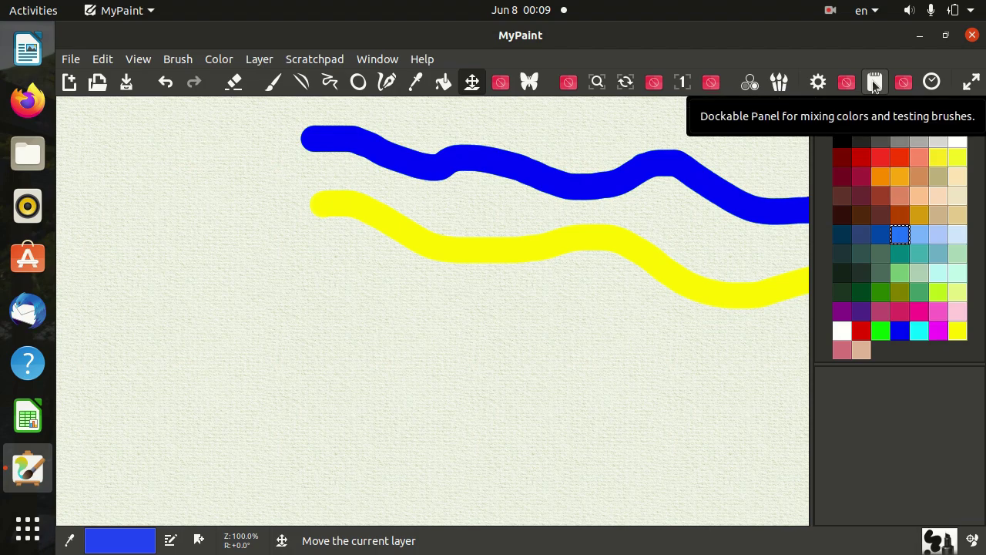
click(875, 85)
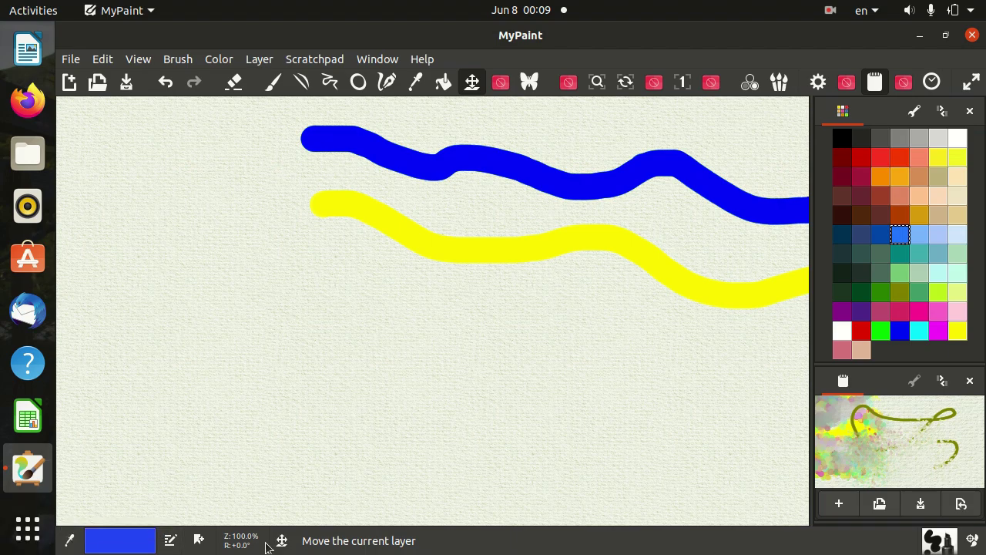
click(198, 544)
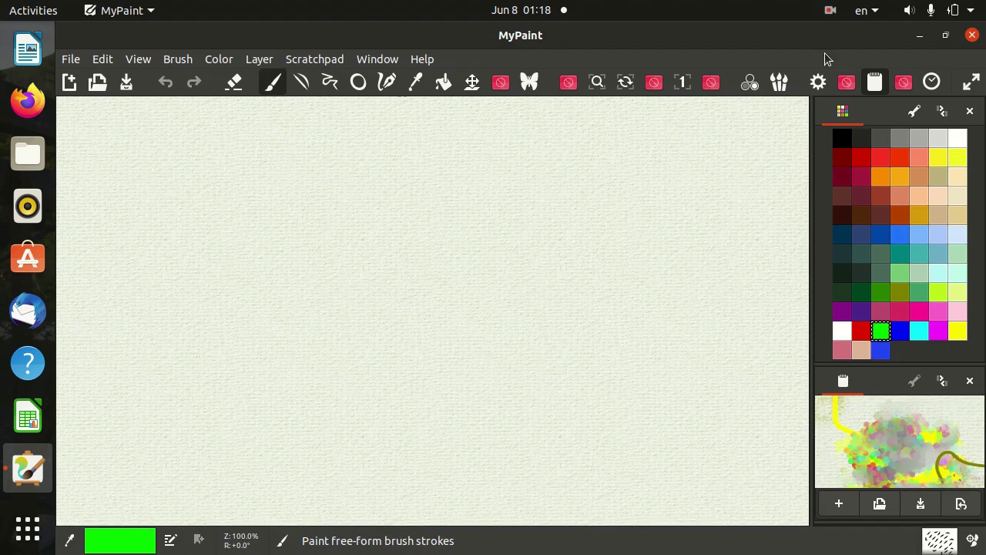
Place a vertical symmetry axis, shift it slightly left, and paint looping bright green mirrored strokes across the canvas with a soft brush
click(532, 82)
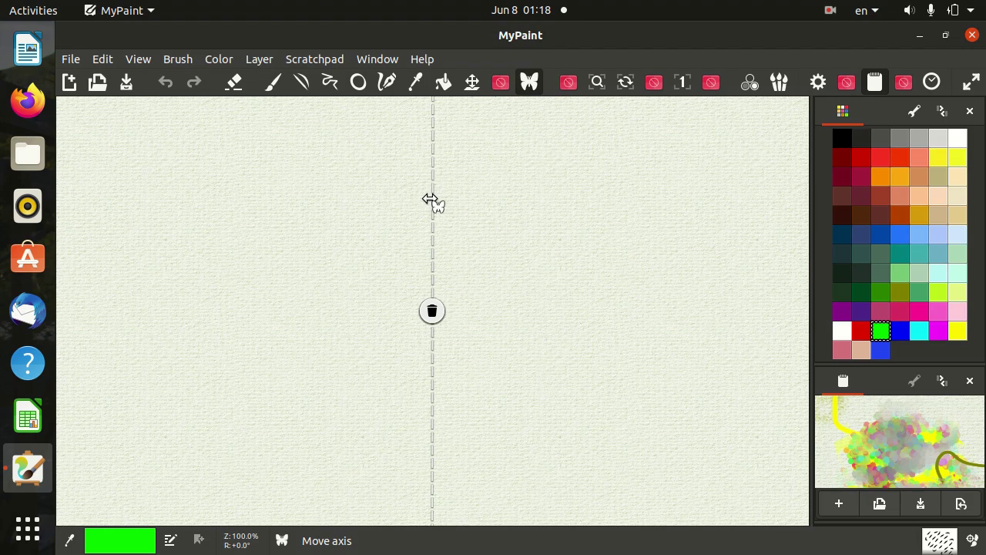
drag(430, 199, 383, 310)
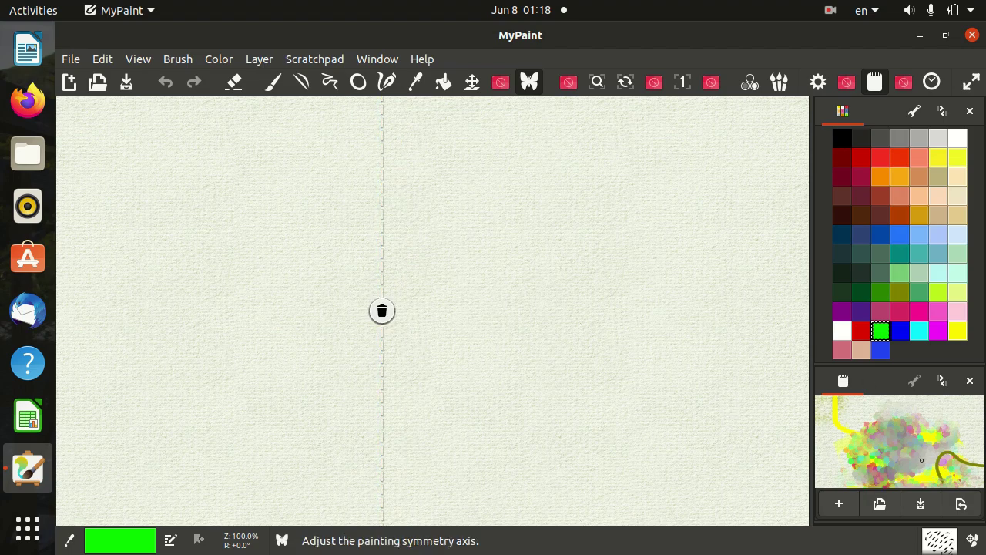
key(b)
click(907, 442)
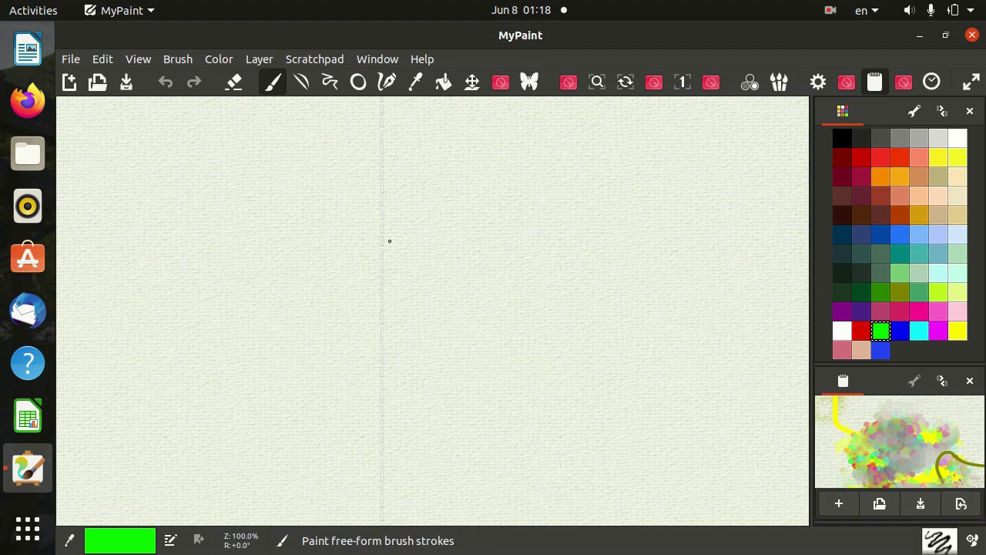
mouse_move(356, 273)
mouse_down()
mouse_move(478, 209)
mouse_move(408, 346)
mouse_move(304, 355)
mouse_move(732, 435)
mouse_up()
mouse_move(676, 416)
mouse_down()
mouse_move(509, 242)
mouse_move(293, 176)
mouse_move(340, 94)
mouse_move(680, 182)
mouse_move(600, 504)
mouse_move(709, 504)
mouse_move(580, 449)
mouse_move(497, 452)
mouse_move(394, 392)
mouse_move(396, 232)
mouse_move(429, 86)
mouse_up()
mouse_move(515, 148)
mouse_down()
mouse_move(733, 128)
mouse_move(652, 258)
mouse_move(513, 289)
mouse_move(813, 364)
mouse_up()
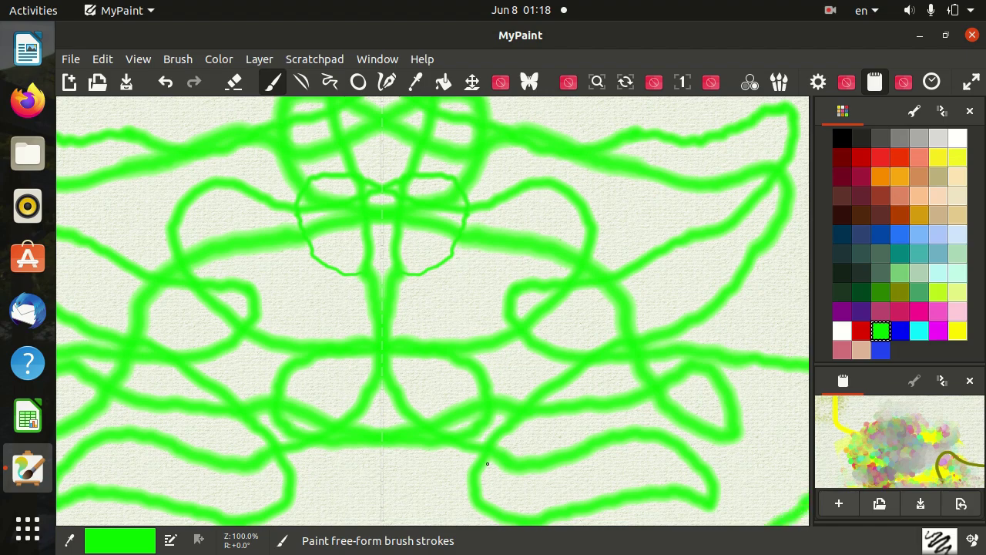
drag(612, 525, 509, 471)
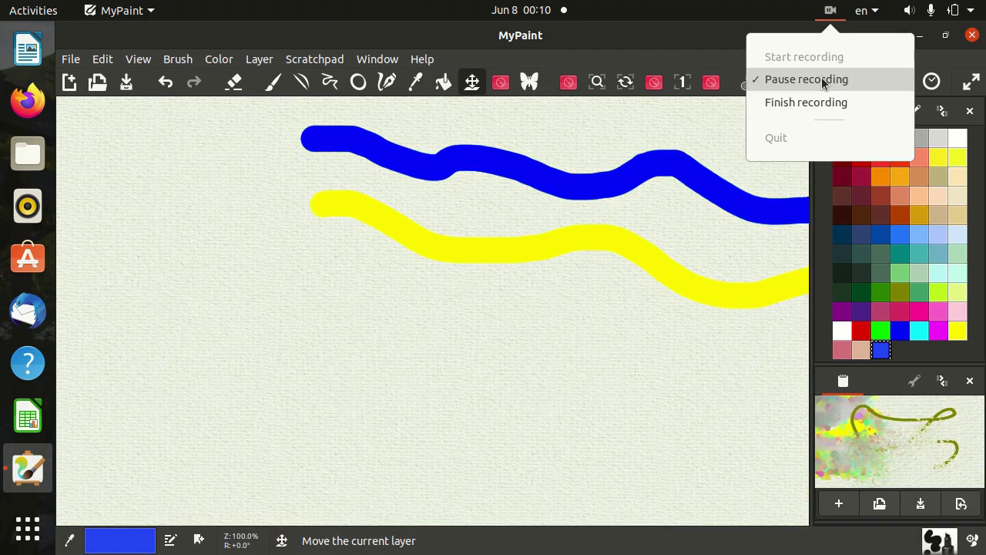
click(822, 78)
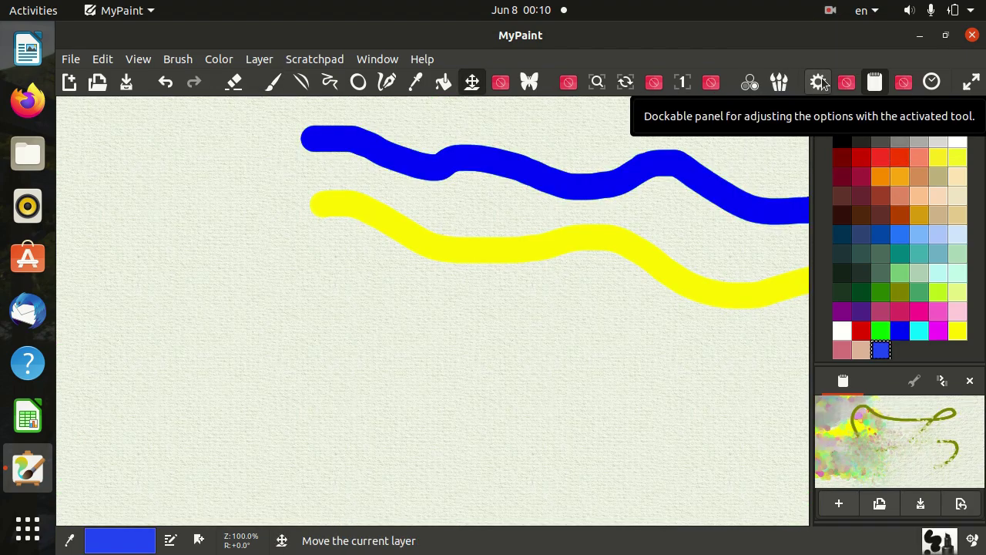